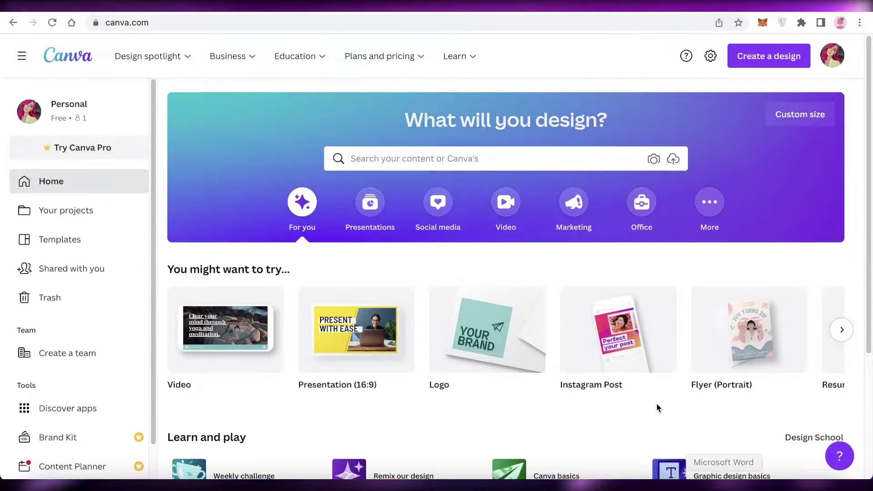
- Look over the recent designs on the home page and the options in the account menu
scroll(657, 402, down, 20)
scroll(765, 277, up, 7)
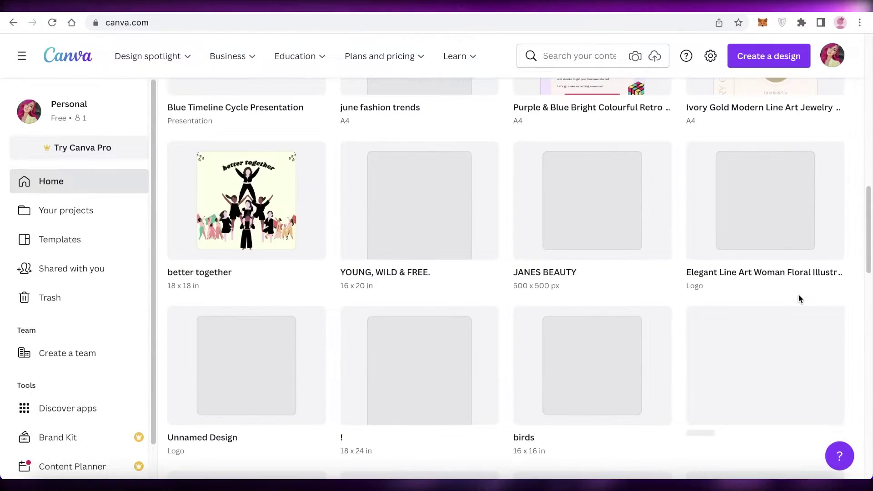
scroll(800, 299, up, 10)
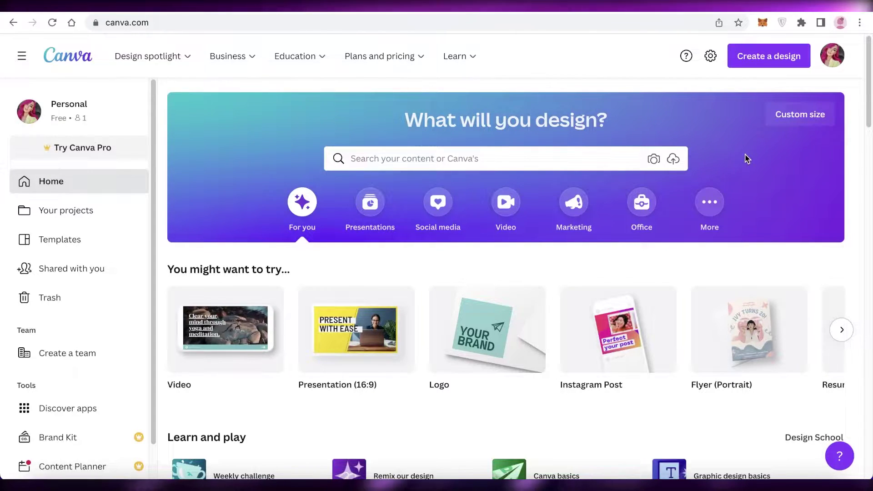
scroll(763, 162, down, 4)
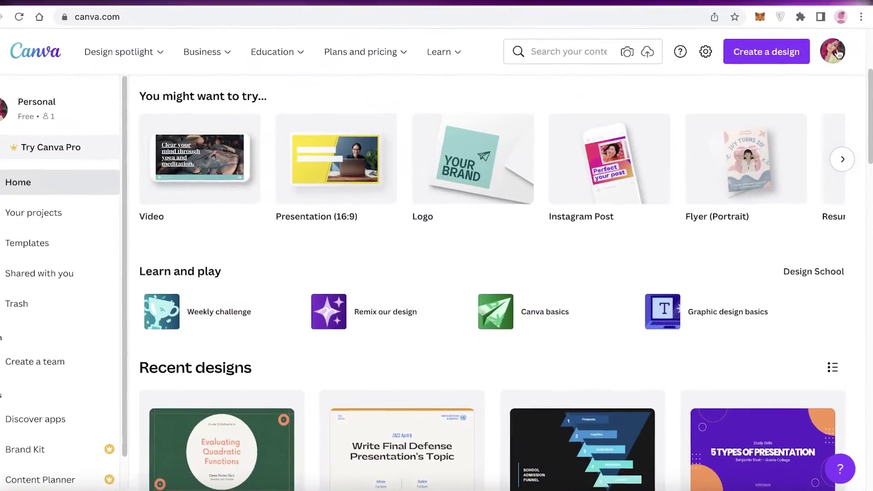
scroll(839, 53, up, 4)
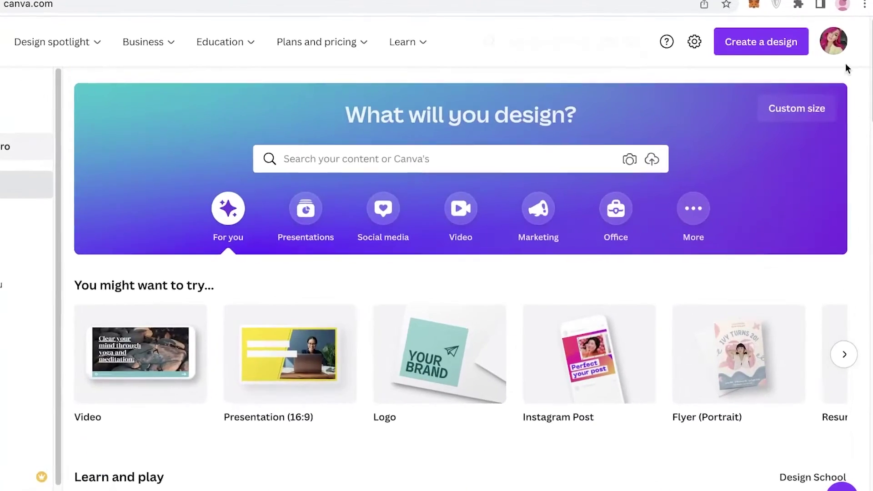
click(836, 52)
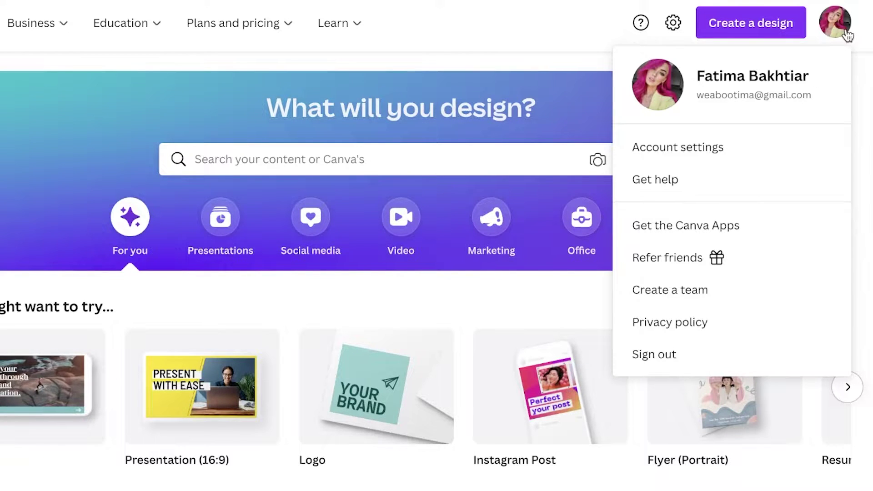
click(856, 45)
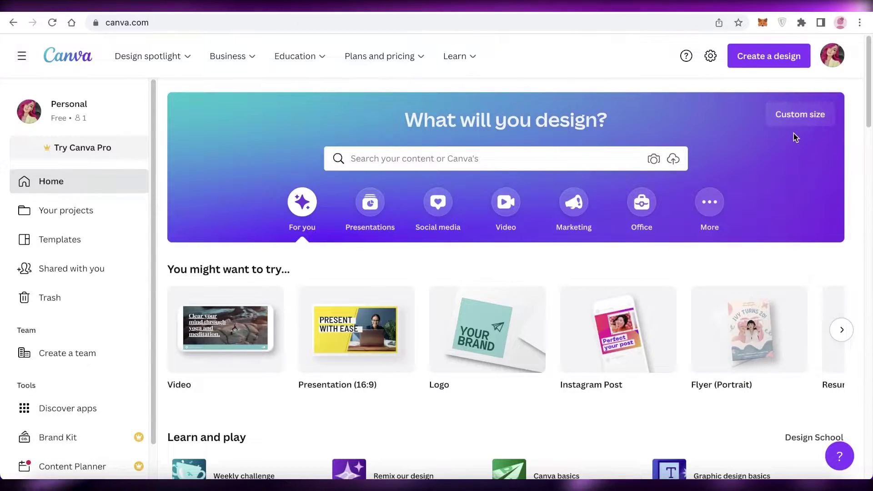
scroll(489, 157, down, 5)
scroll(536, 151, up, 5)
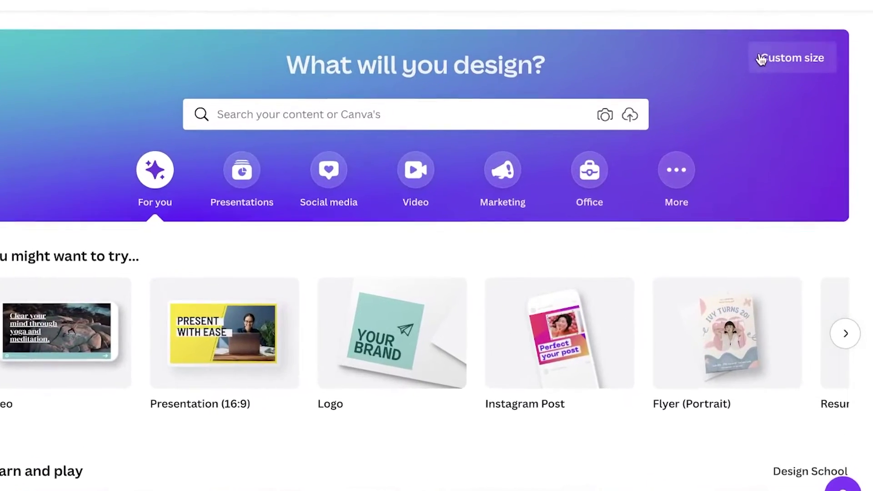
- Create a new custom-size design measuring 14 × 14 in
click(761, 60)
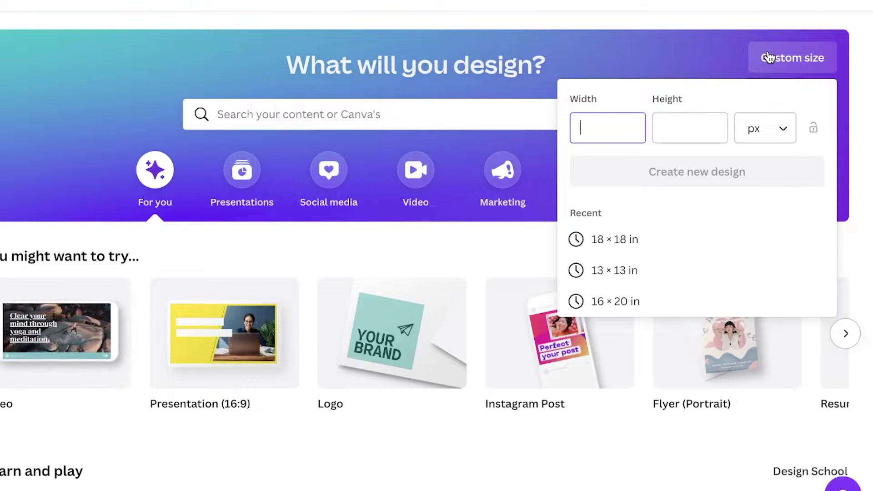
click(782, 133)
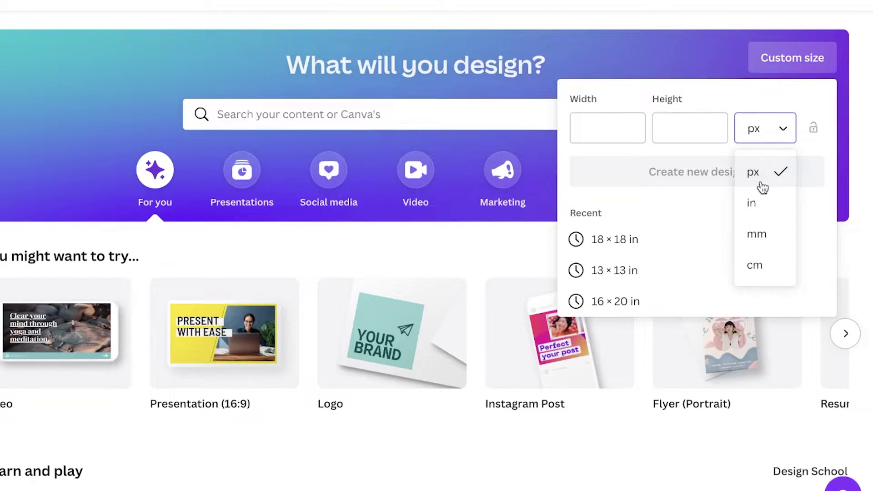
click(749, 198)
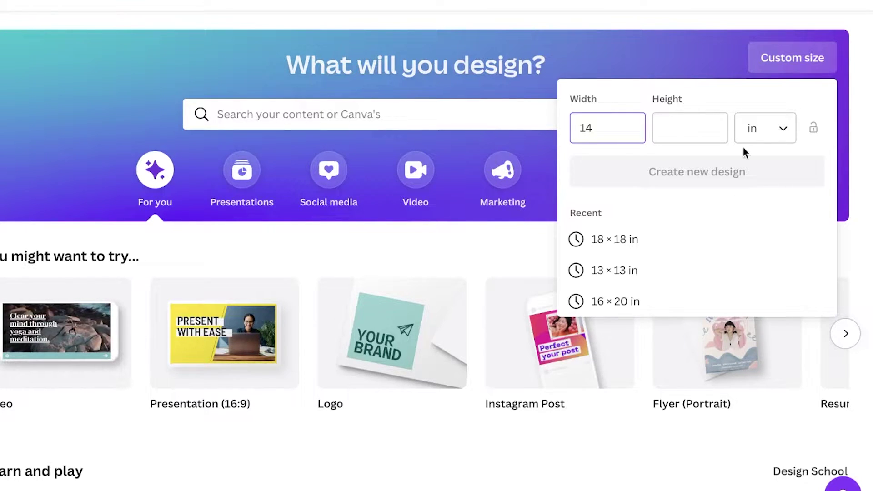
text(14)
click(672, 183)
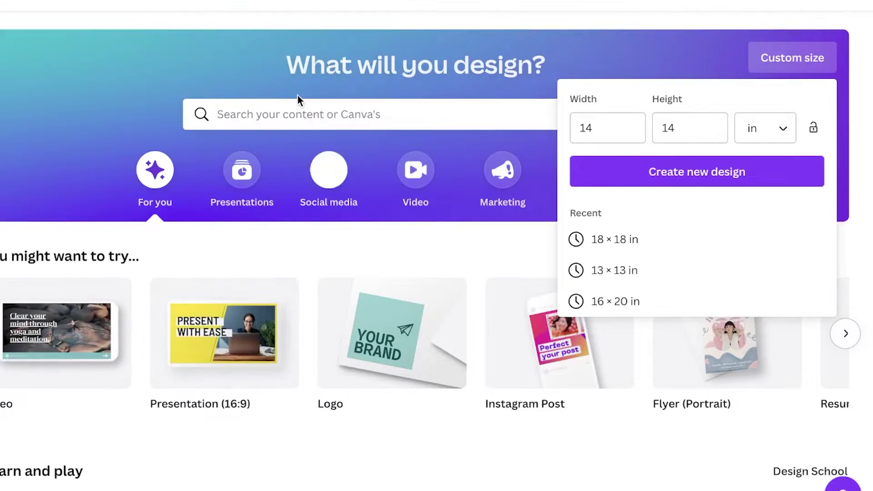
- Search the template library for planner
click(293, 117)
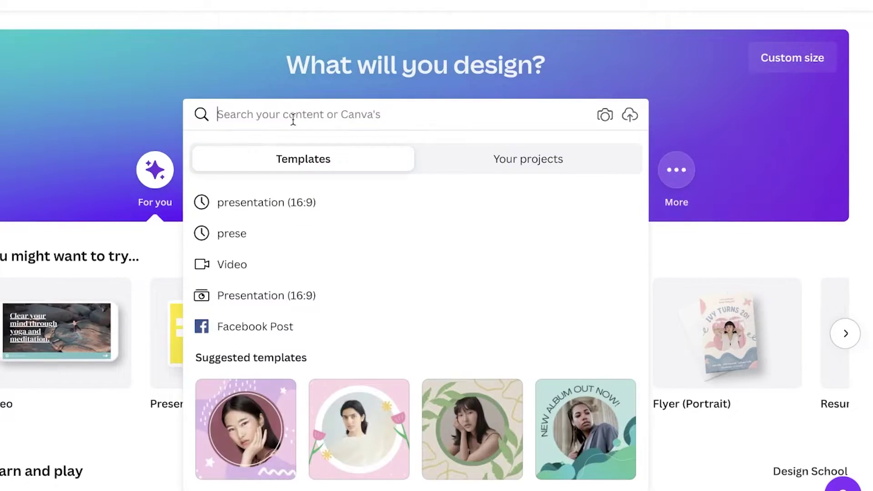
text(planner)
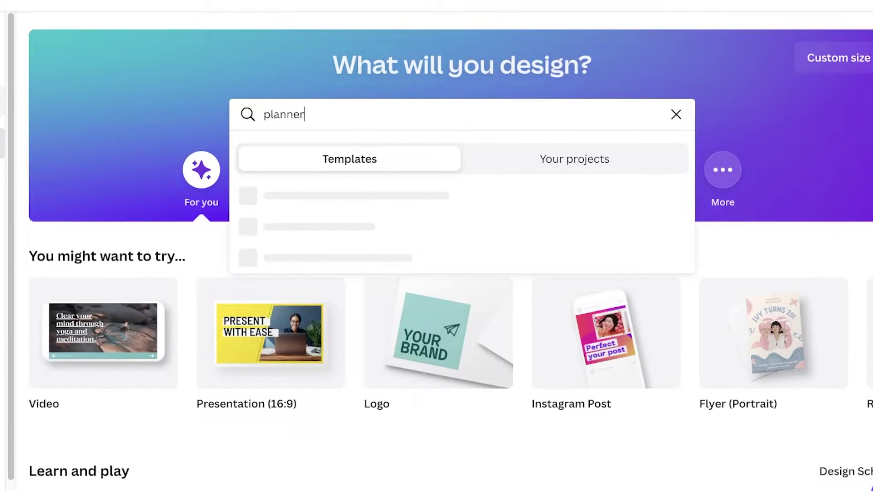
click(294, 298)
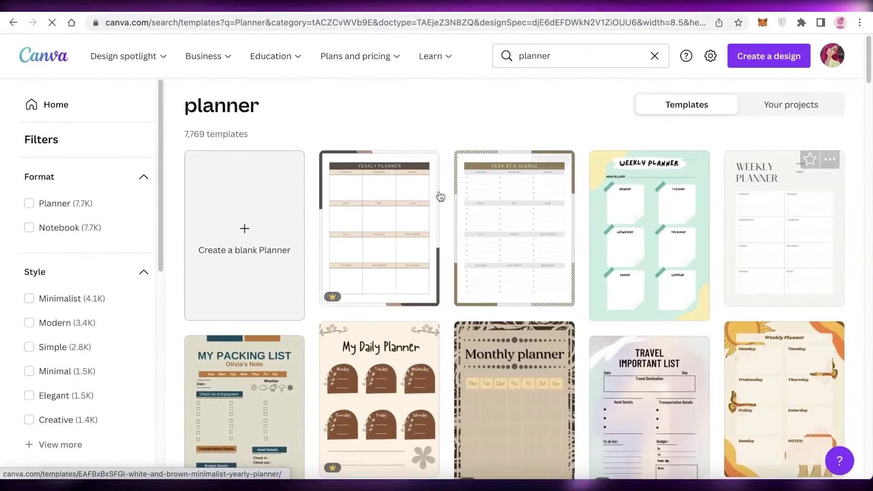
- Browse the planner templates and open the green watercolor Weekly Planner template as a design
scroll(633, 176, down, 3)
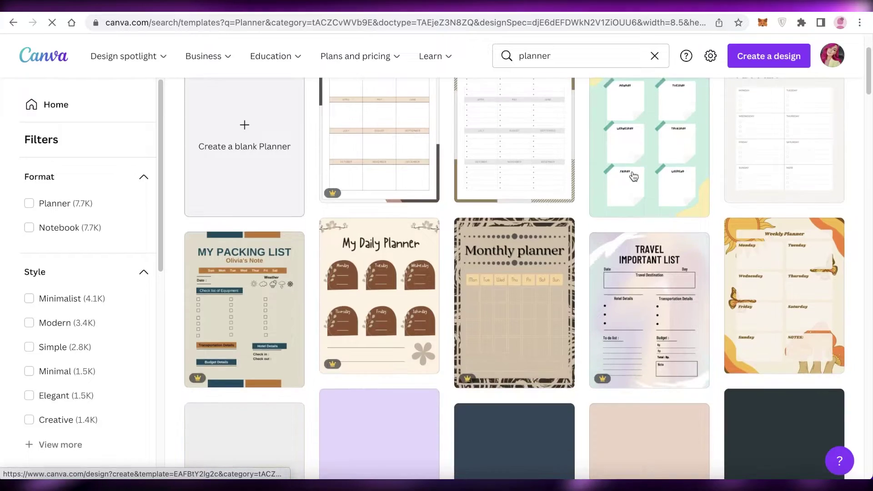
scroll(570, 195, down, 6)
scroll(588, 177, up, 9)
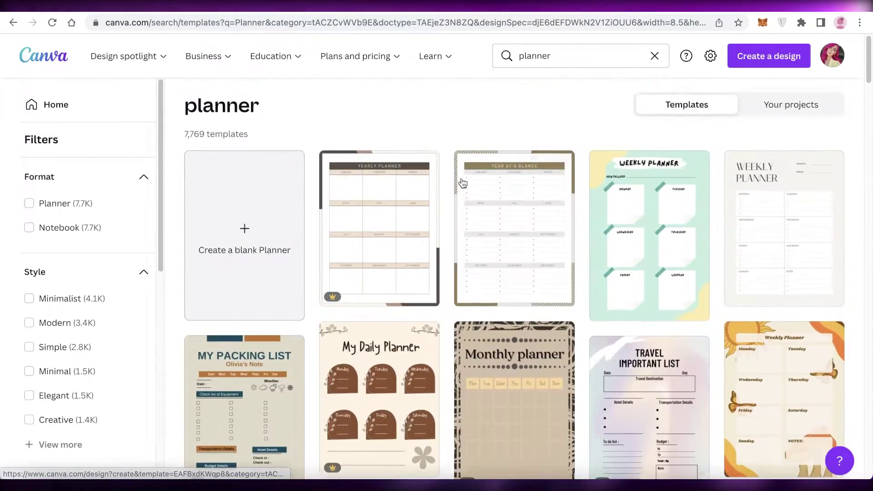
scroll(801, 178, down, 7)
scroll(824, 195, down, 7)
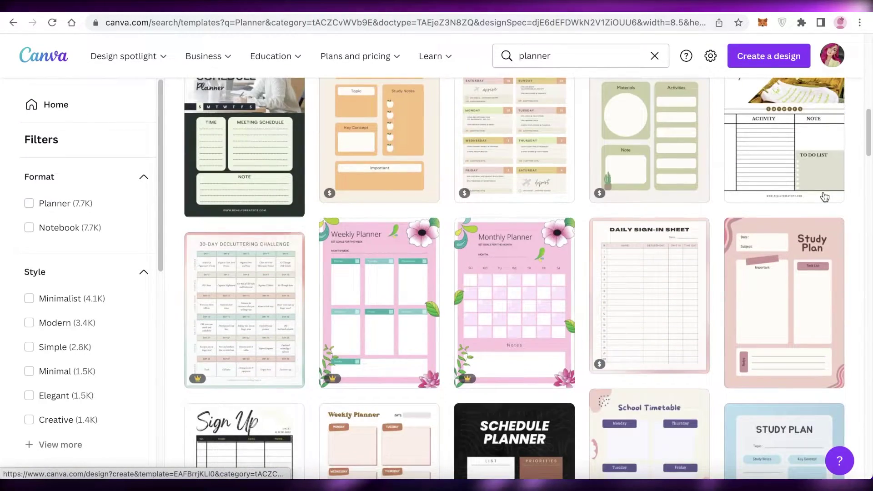
scroll(535, 178, down, 7)
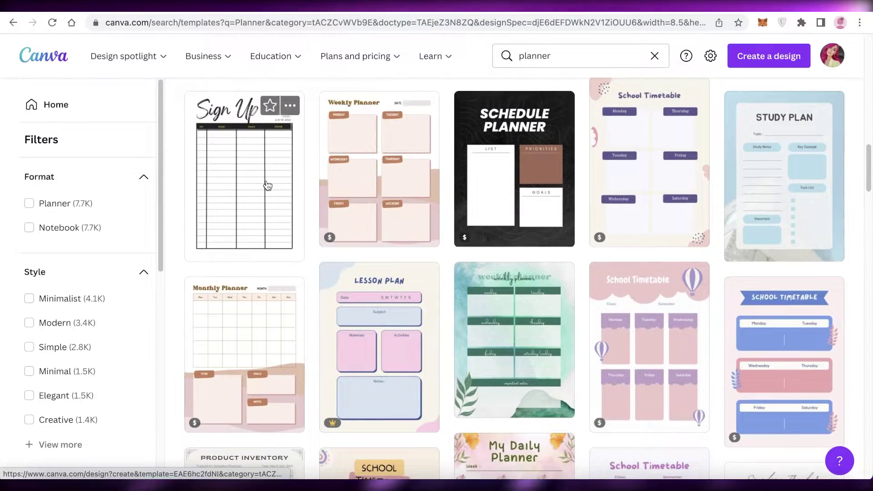
scroll(265, 187, down, 3)
scroll(833, 211, down, 3)
scroll(390, 166, up, 4)
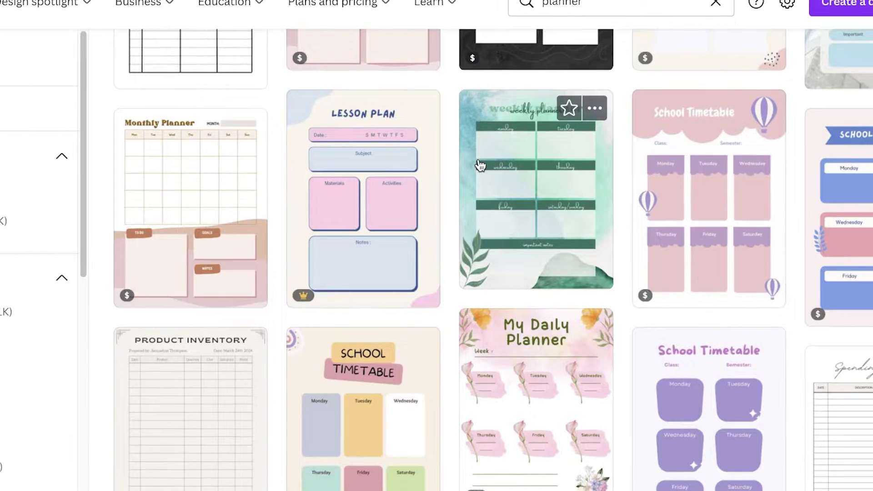
click(524, 183)
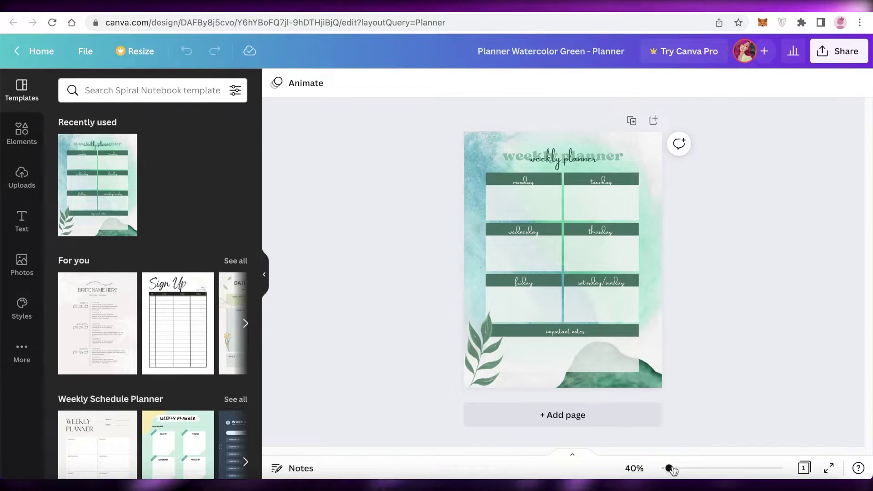
drag(673, 470, 671, 468)
scroll(739, 191, down, 1)
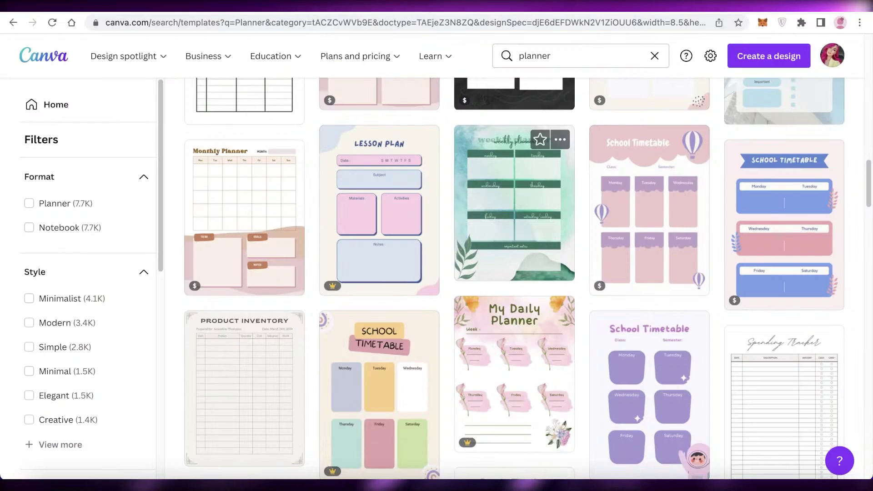
- Preview the colorful School Timetable planner and the Peach Modern To Do List planner from the template results
scroll(704, 193, down, 5)
scroll(713, 206, up, 1)
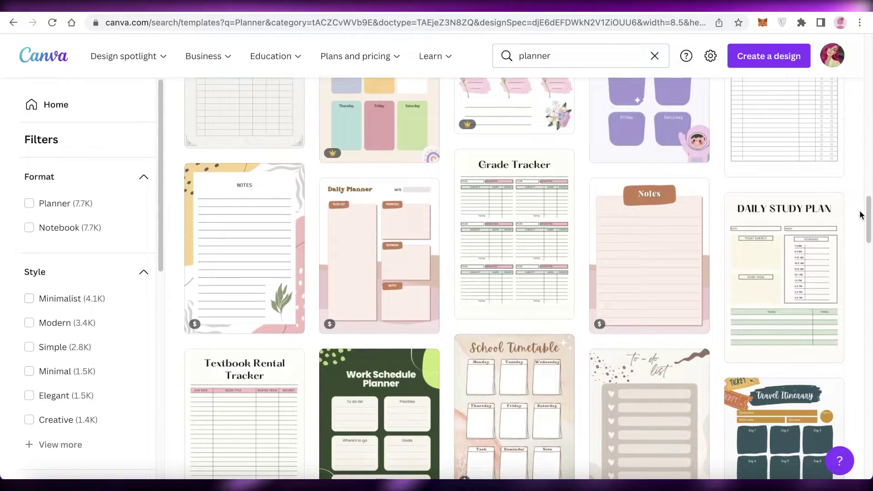
scroll(713, 206, up, 3)
scroll(466, 214, down, 1)
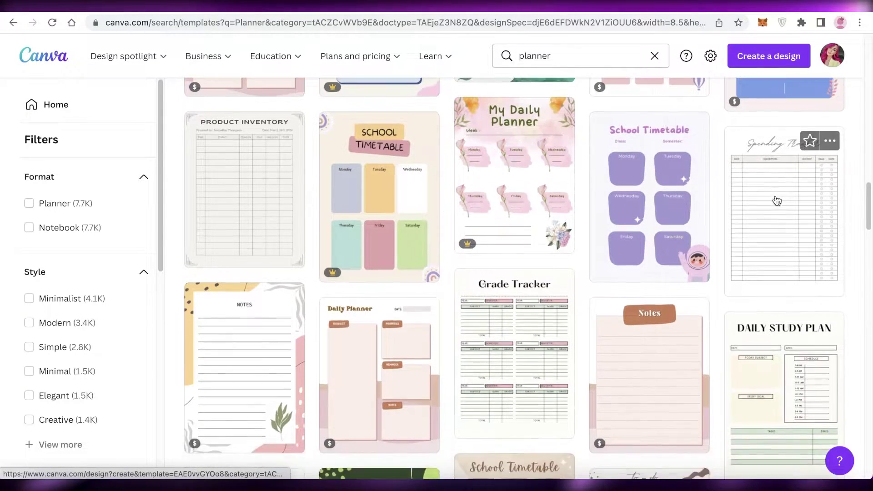
click(431, 166)
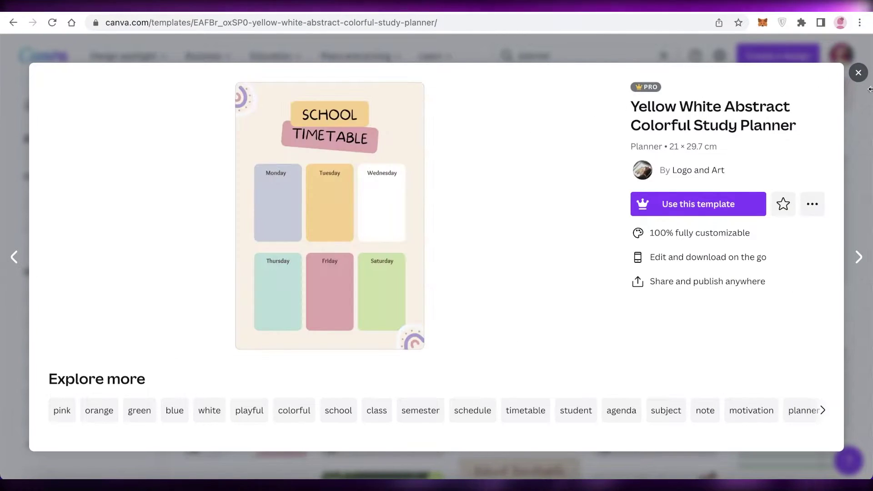
click(858, 258)
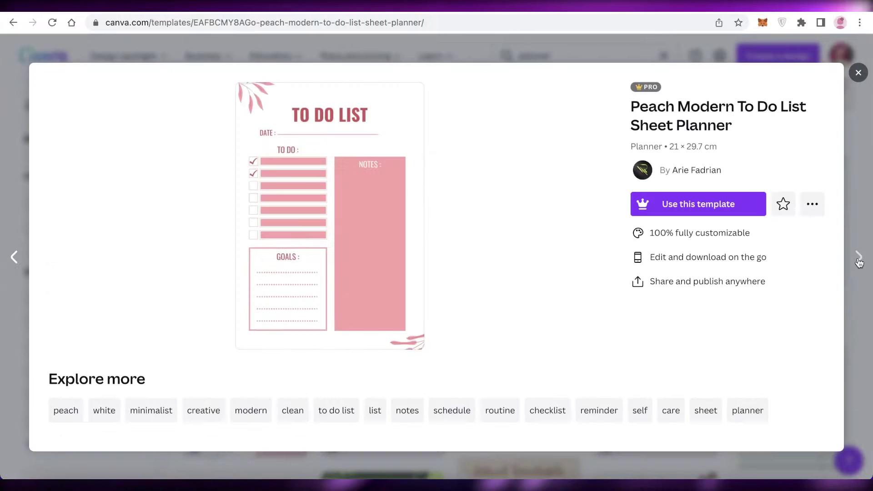
click(858, 73)
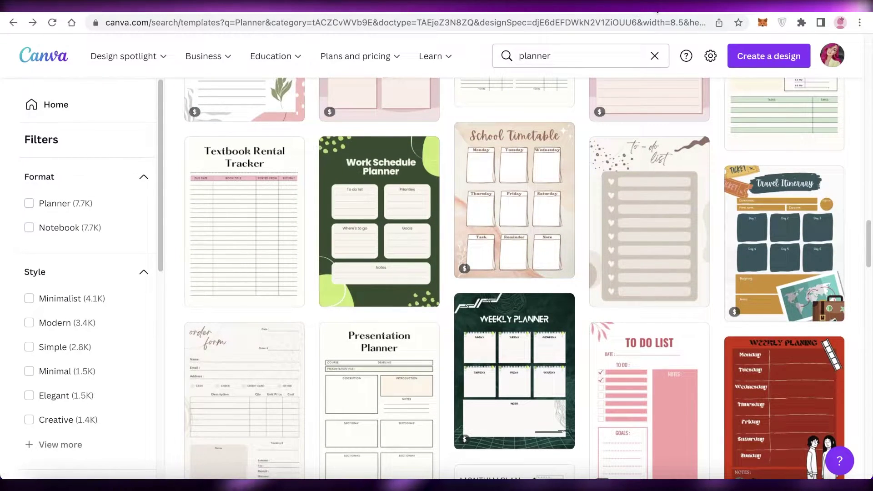
- View the blank 14 × 14 in design and return to the planner template results
click(637, 13)
click(558, 12)
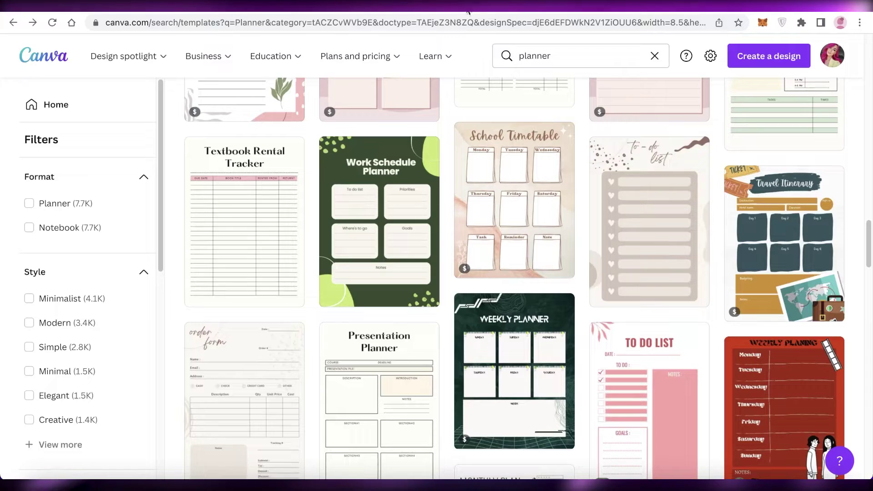
click(658, 12)
click(659, 13)
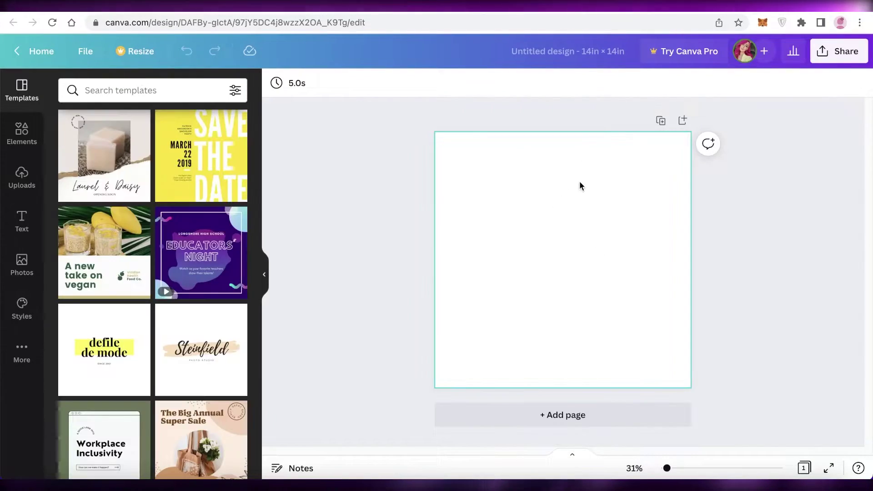
click(551, 12)
click(468, 12)
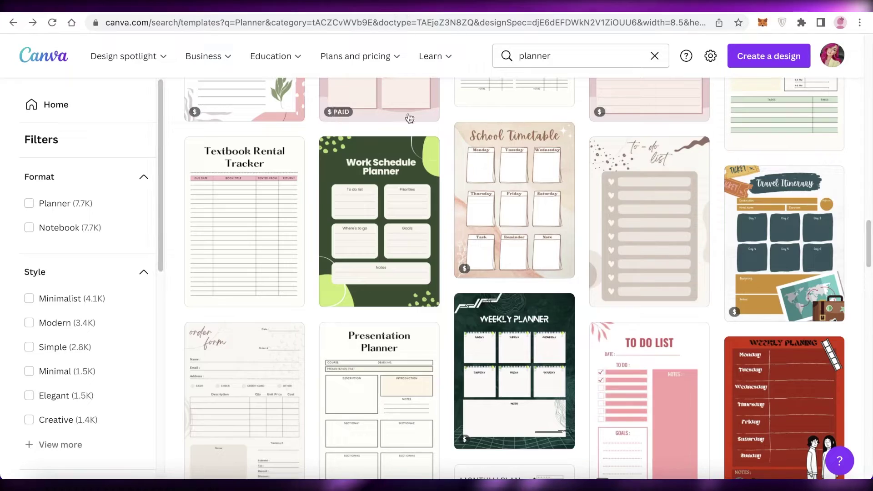
- Create a blank A4 document design
scroll(345, 228, down, 10)
click(232, 238)
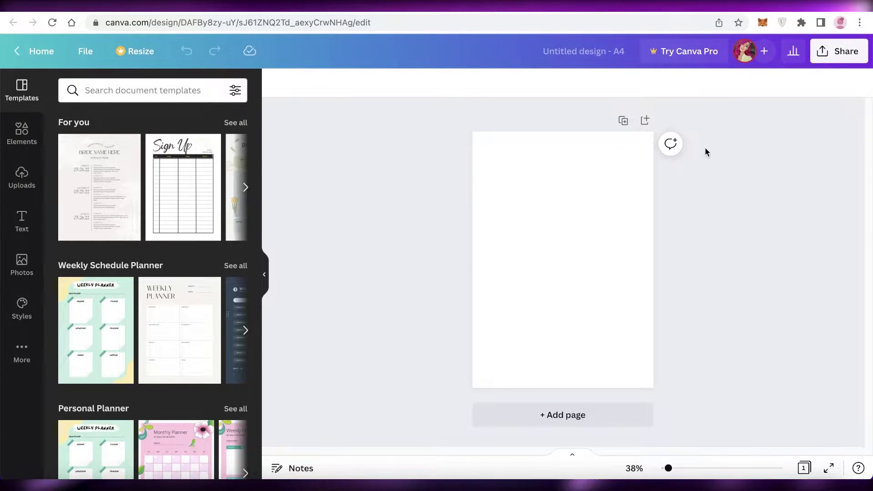
- Set the blank A4 page's background to the custom light pink #FFEAFB
click(603, 226)
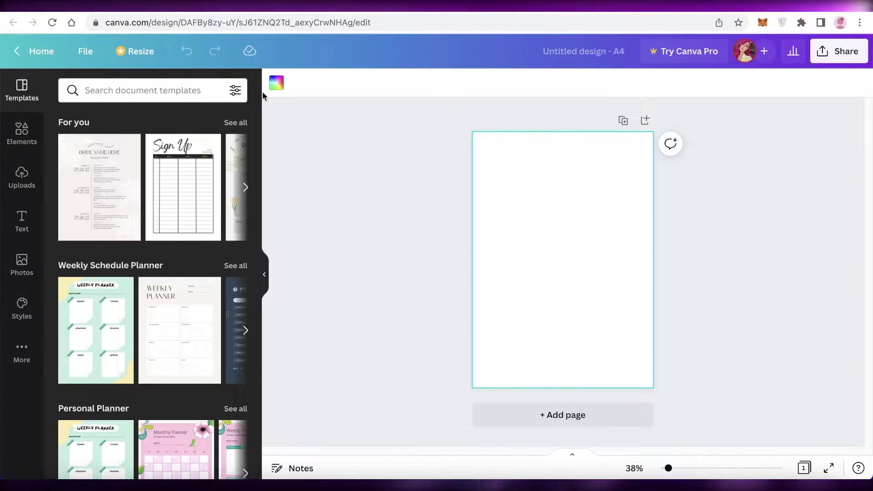
click(277, 84)
click(72, 146)
click(107, 180)
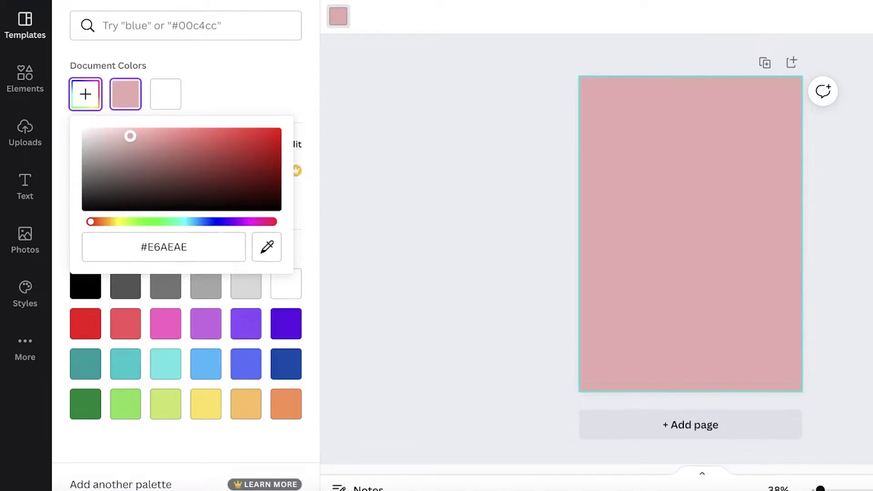
drag(130, 136, 118, 131)
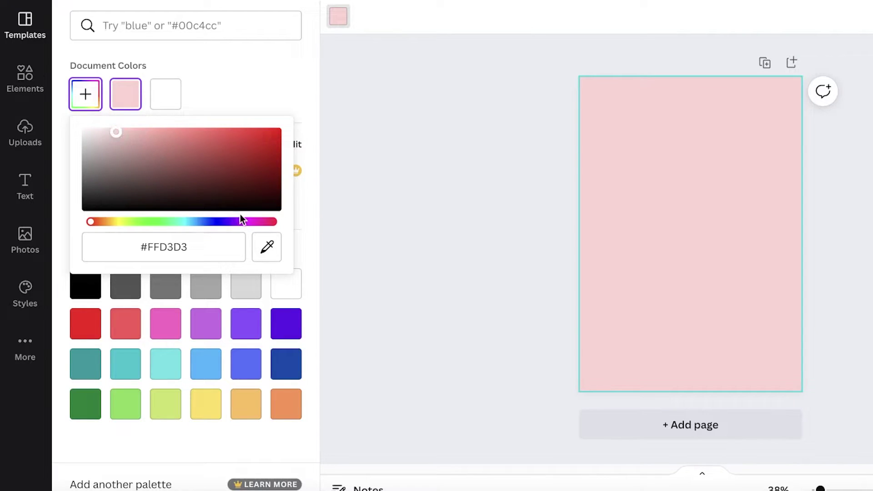
drag(241, 221, 248, 222)
drag(104, 140, 97, 124)
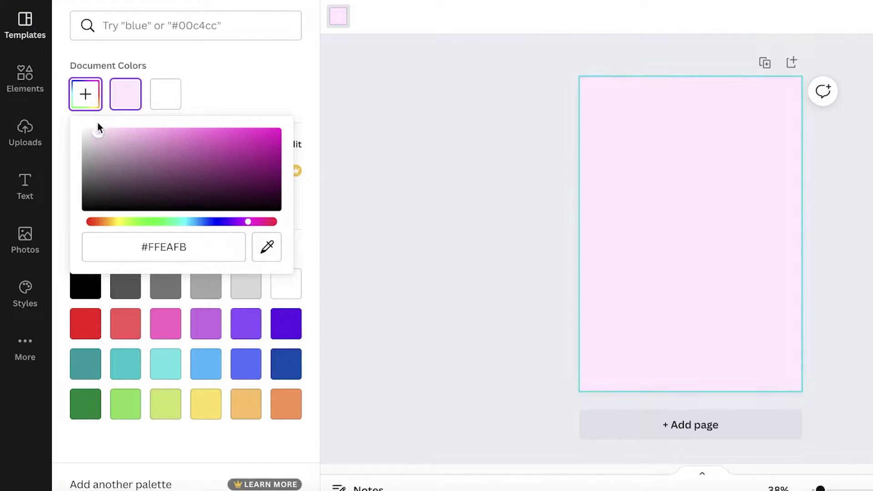
click(333, 138)
click(859, 157)
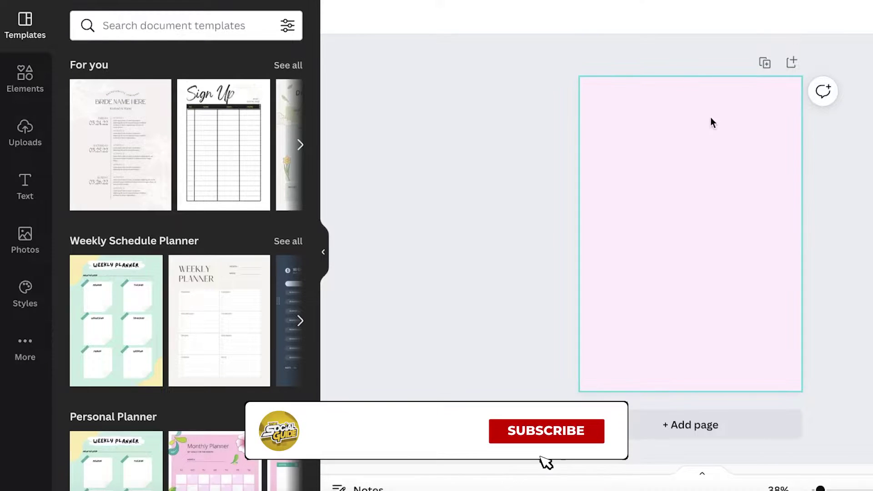
- Add a heading to the page with the text MONTHLY PLANNER
click(37, 73)
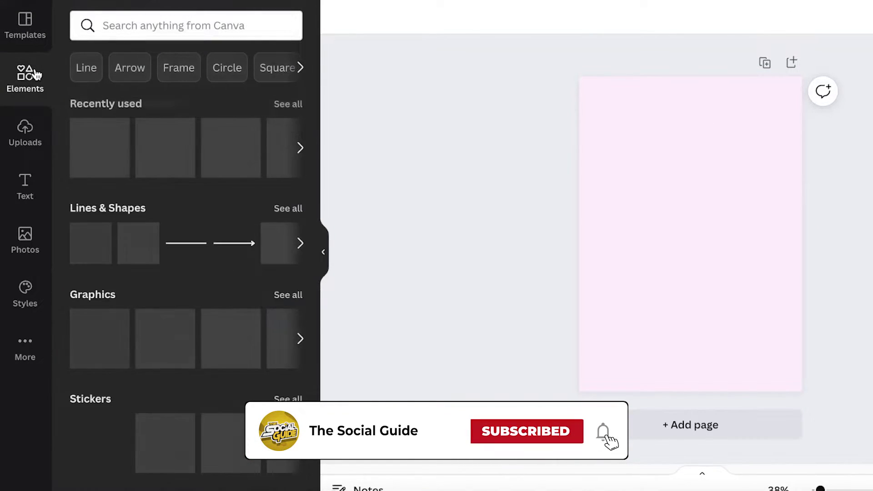
click(33, 185)
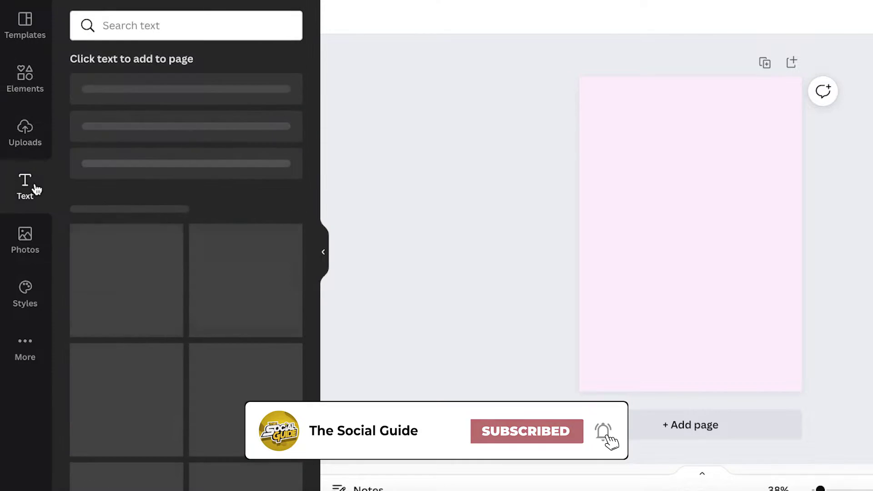
click(122, 96)
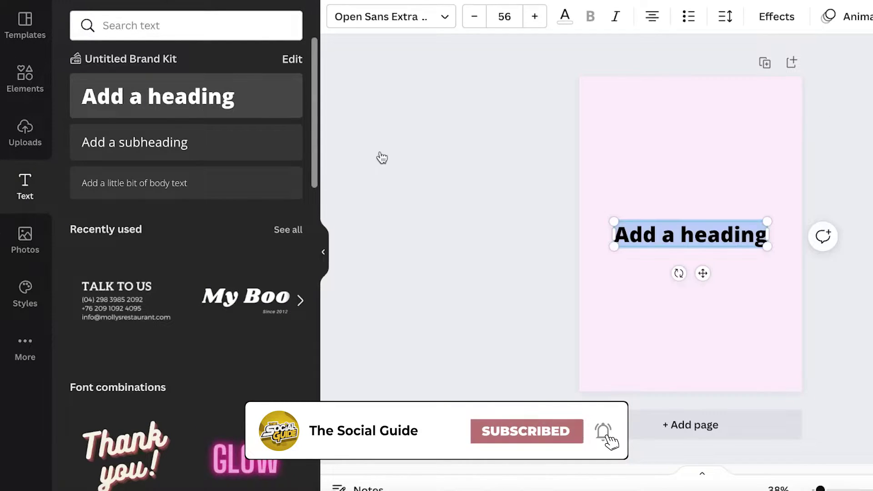
key(BackSpace)
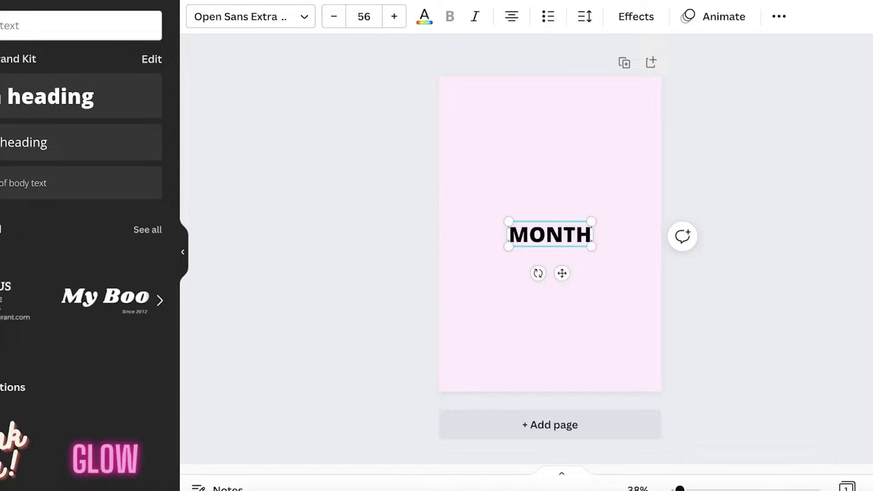
text(MONTHLY PLANNER)
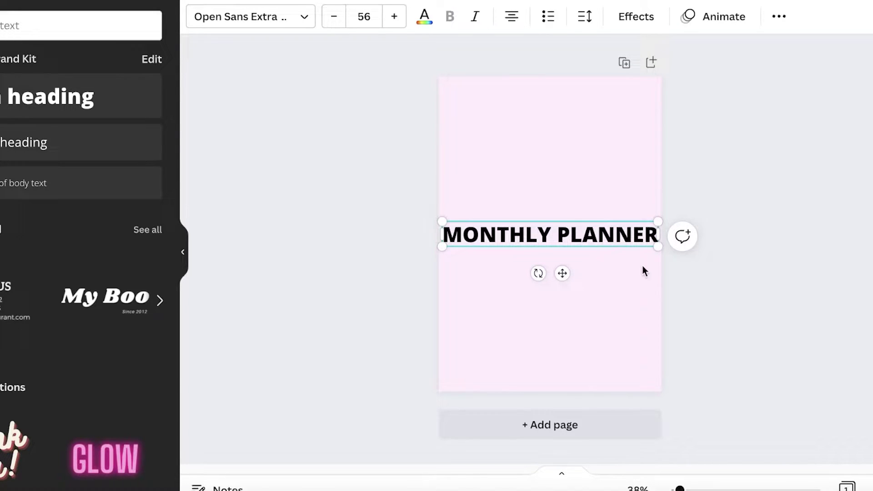
- Shrink the MONTHLY PLANNER title to about font size 29.4 and centre it near the page's upper edge
drag(658, 246, 558, 228)
drag(511, 259, 560, 137)
click(569, 114)
click(565, 111)
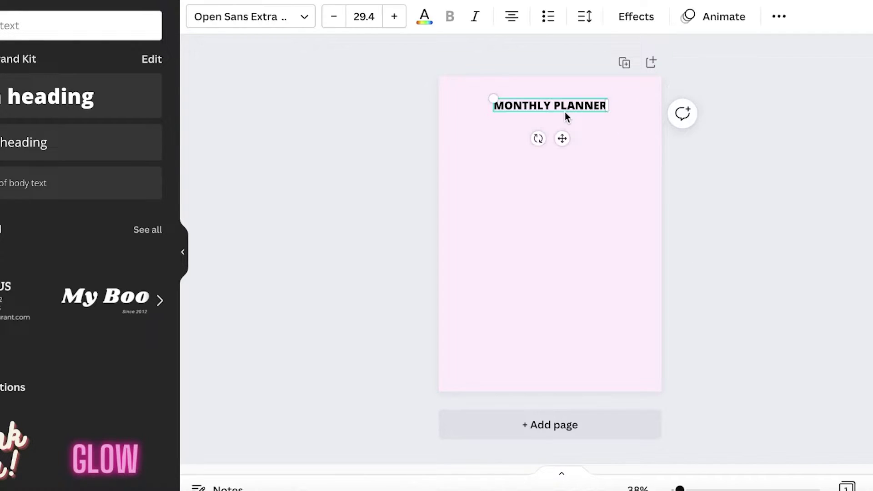
- Duplicate the title, place the copy below it in the page's left half, narrow its text box and replace the text with JAN
key(ctrl+d)
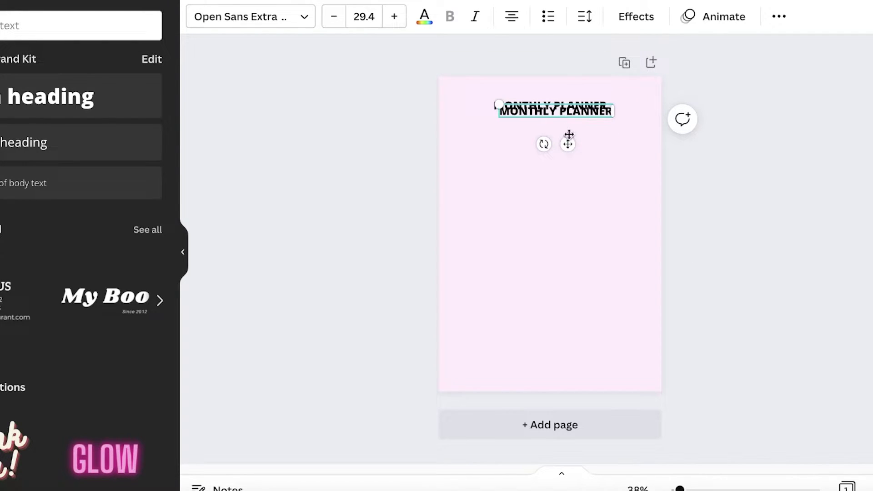
drag(568, 135, 527, 196)
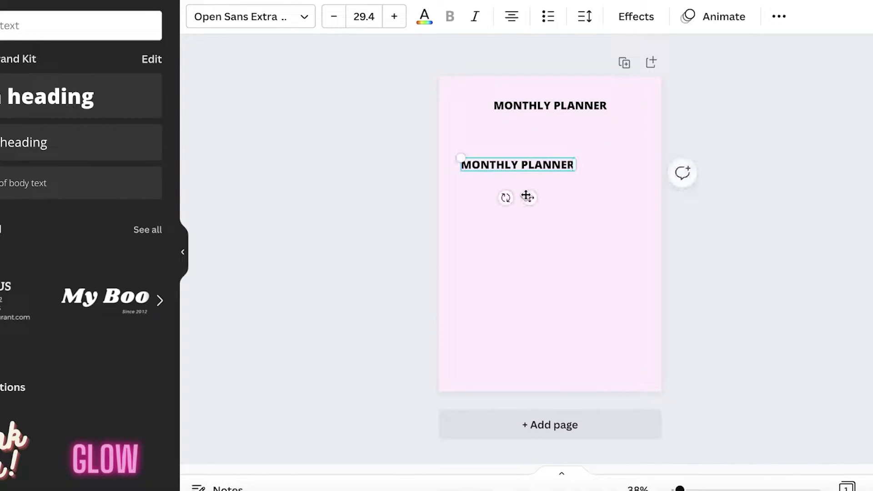
drag(575, 165, 501, 157)
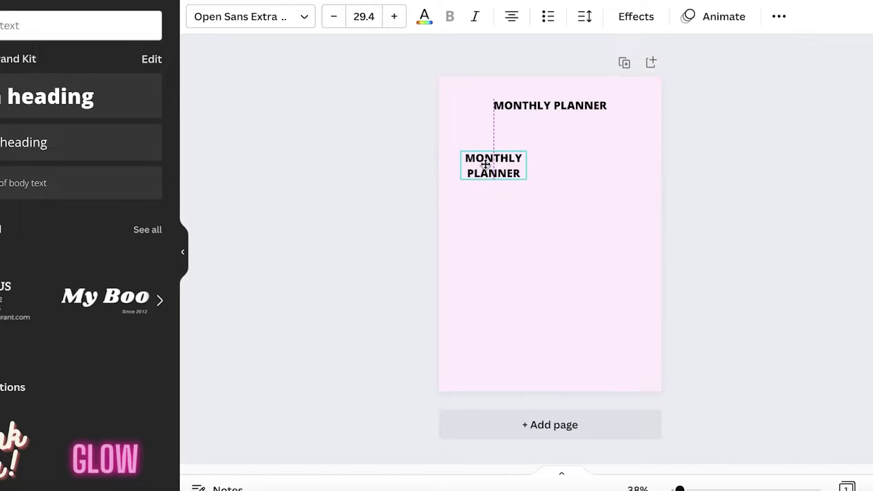
text(J)
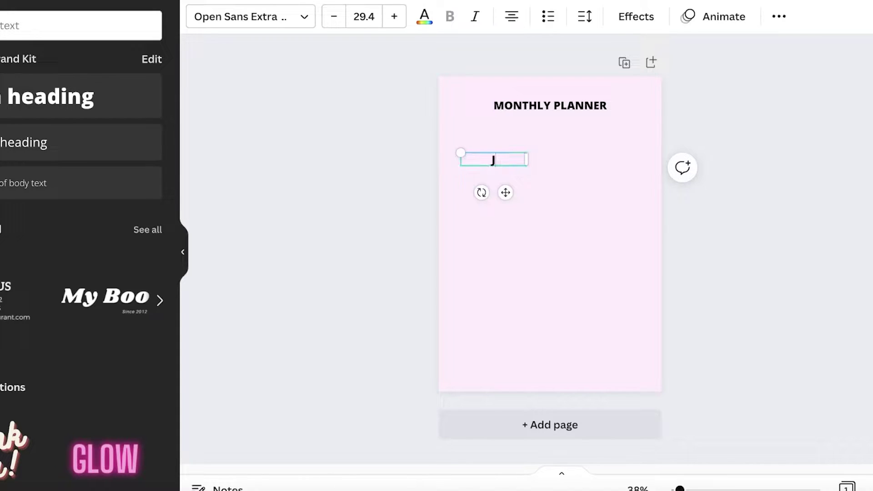
text(AN)
click(793, 137)
- Duplicate the JAN label to the right half of the same row and change the copy's text to FEB
click(465, 164)
drag(470, 171, 594, 162)
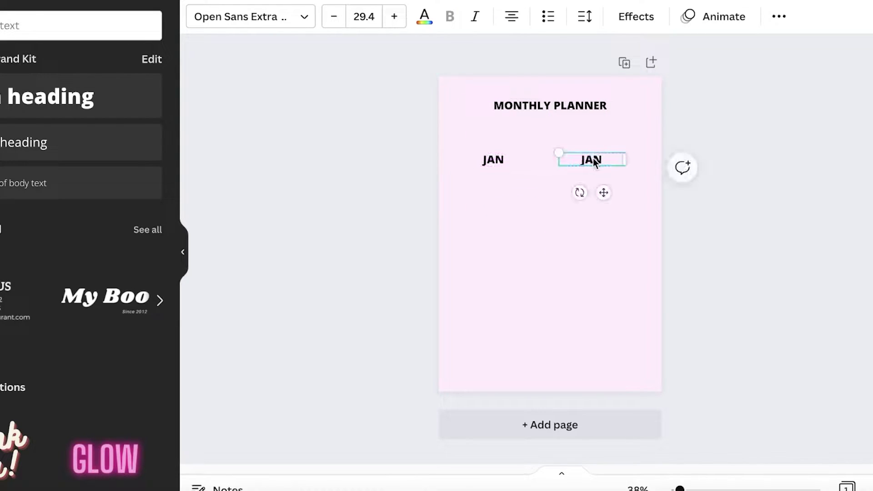
click(509, 197)
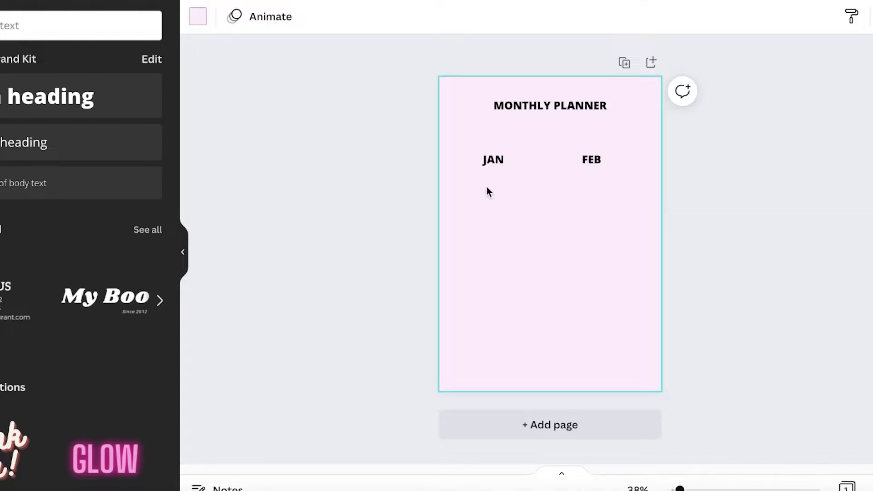
- Copy the JAN and FEB pair three times, placing the copies as evenly spaced rows beneath the first
drag(612, 156, 592, 199)
key(super+v)
drag(600, 167, 596, 233)
key(super+v)
drag(599, 167, 593, 272)
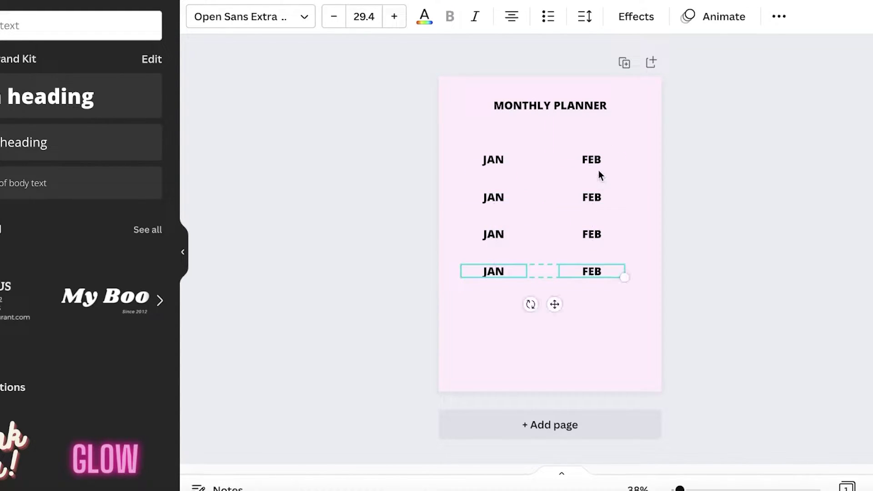
- Adjust the second JAN and FEB row so the rows are vertically evenly spaced
click(485, 199)
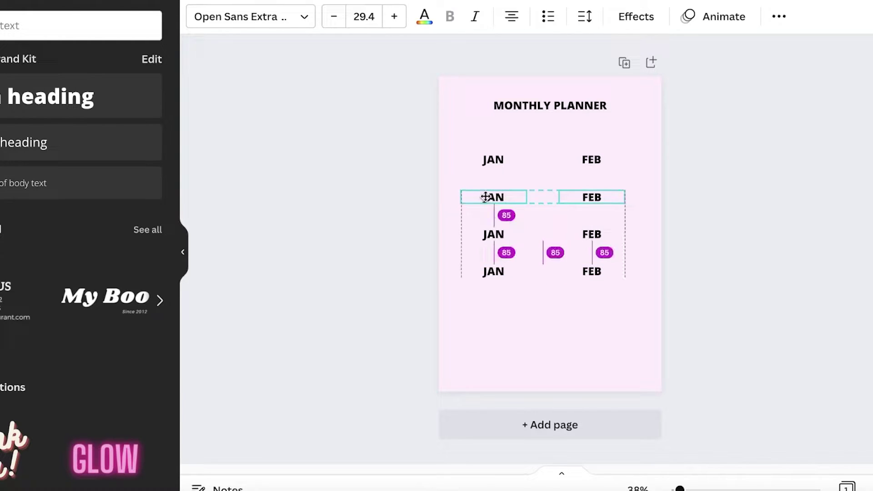
drag(486, 197, 482, 207)
mouse_move(483, 200)
mouse_down()
mouse_move(484, 193)
mouse_move(484, 201)
mouse_up()
click(693, 148)
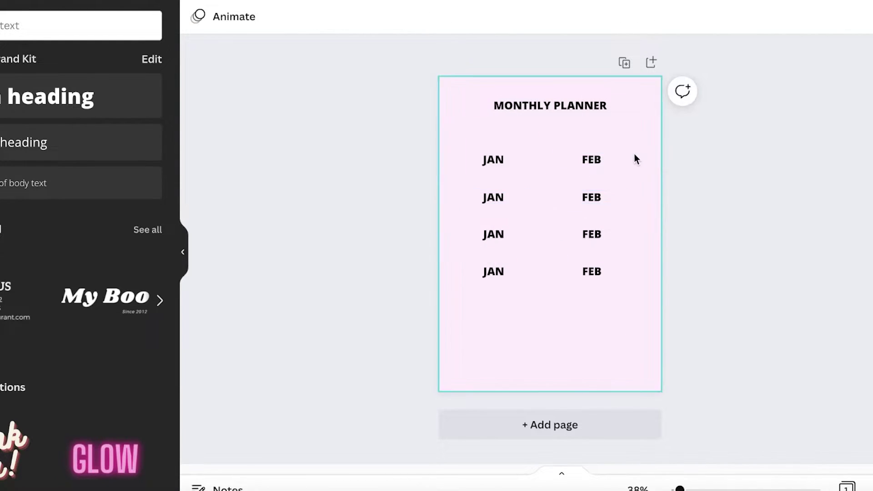
- Move the MONTHLY PLANNER title closer to the page's upper edge, keeping it horizontally centred
drag(579, 106, 575, 104)
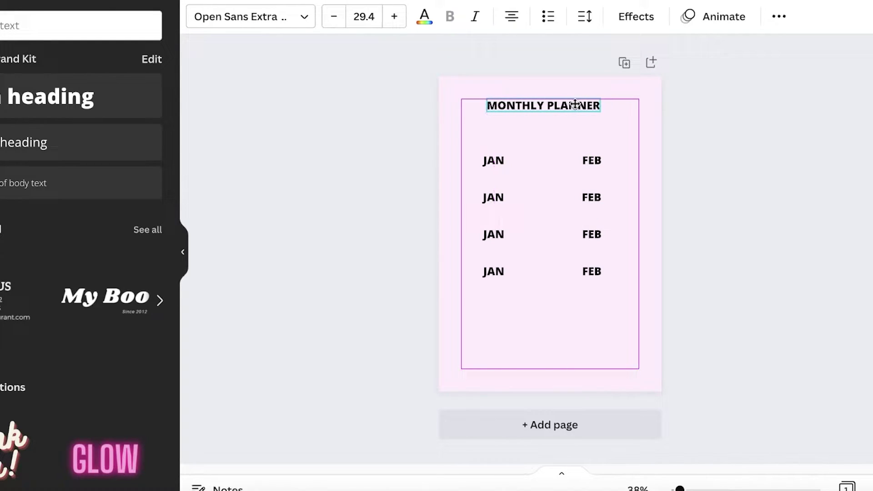
drag(575, 102, 579, 91)
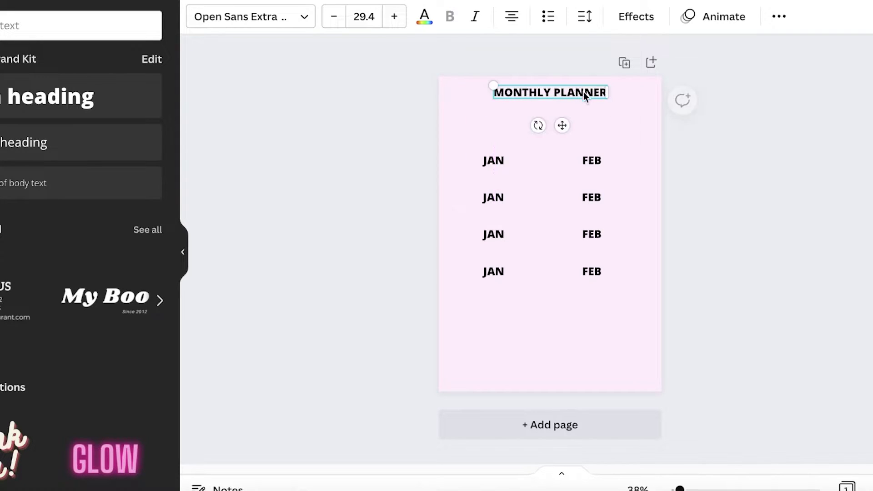
click(802, 183)
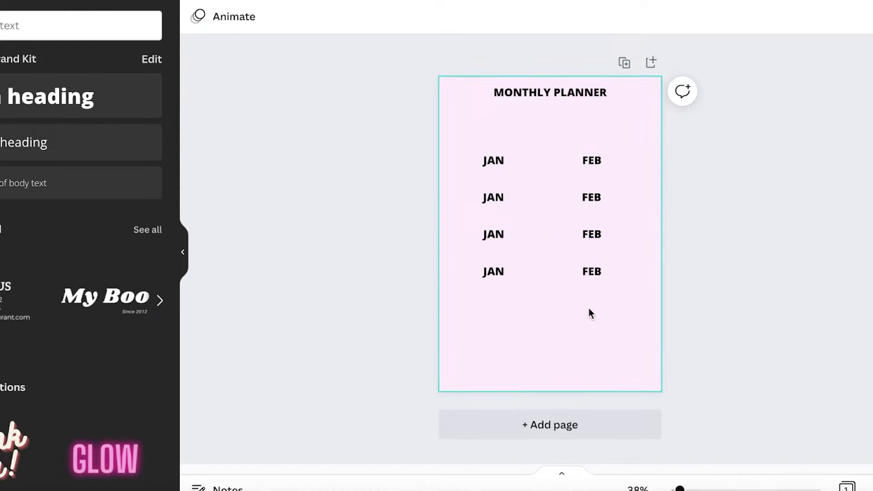
- Paste two more JAN and FEB pairs below the fourth row at the same spacing
drag(601, 298, 479, 270)
key(super+v)
drag(572, 160, 572, 308)
key(super+v)
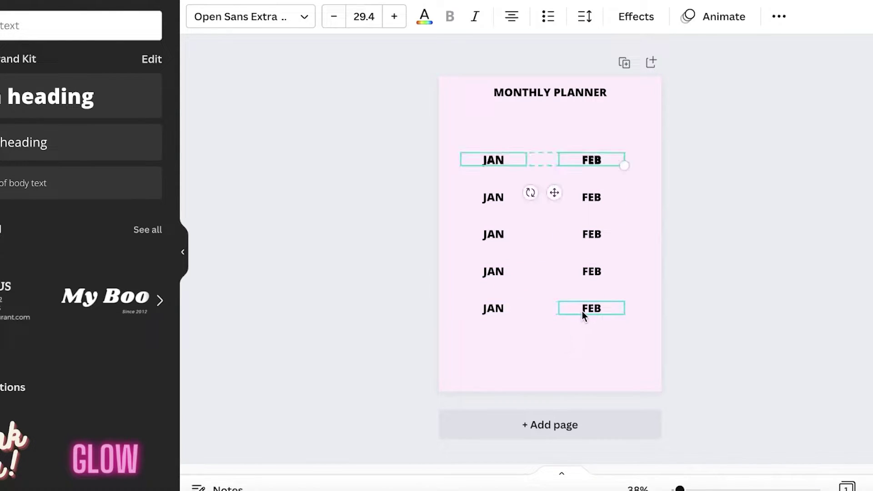
drag(589, 168, 613, 336)
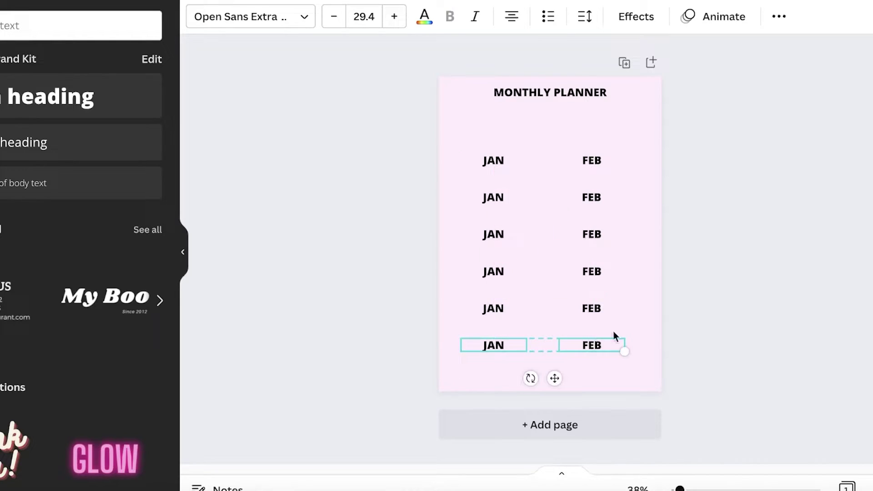
click(722, 288)
- Change the second row's labels to MARCH and APRIL and the third row's to MAY and JUNE
click(494, 346)
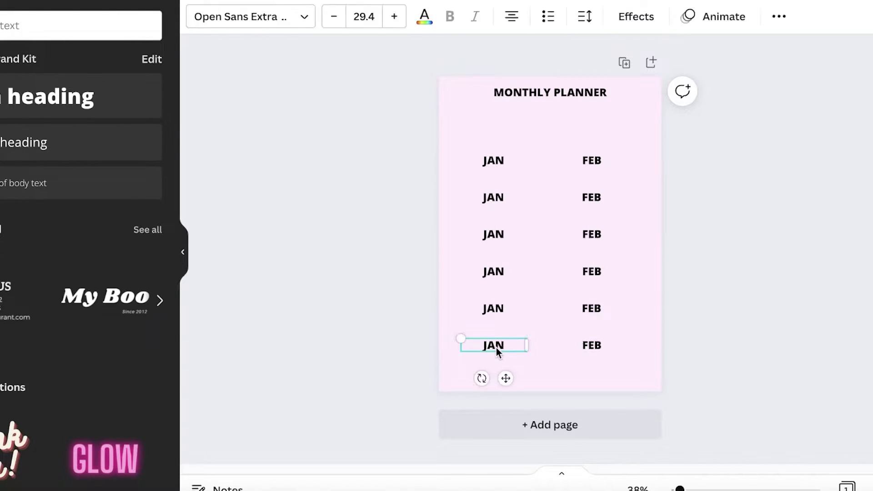
click(495, 196)
text(MA)
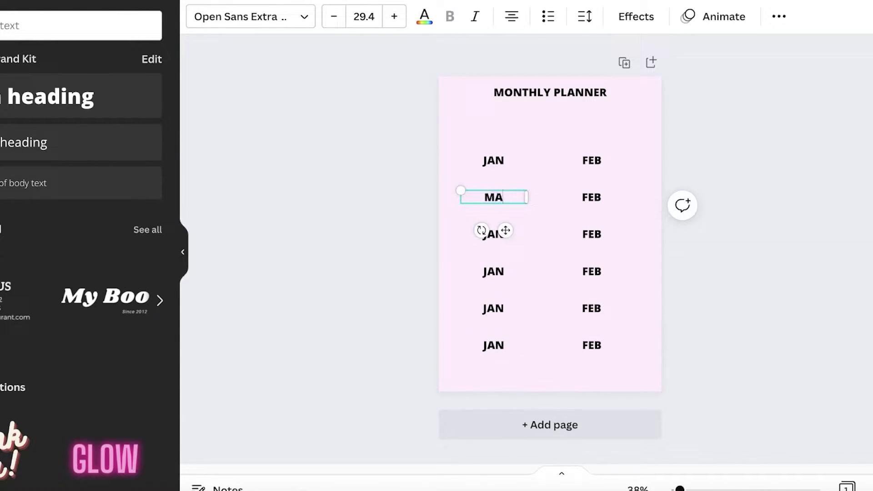
text(RCH)
double_click(592, 198)
text(APRIL)
double_click(489, 235)
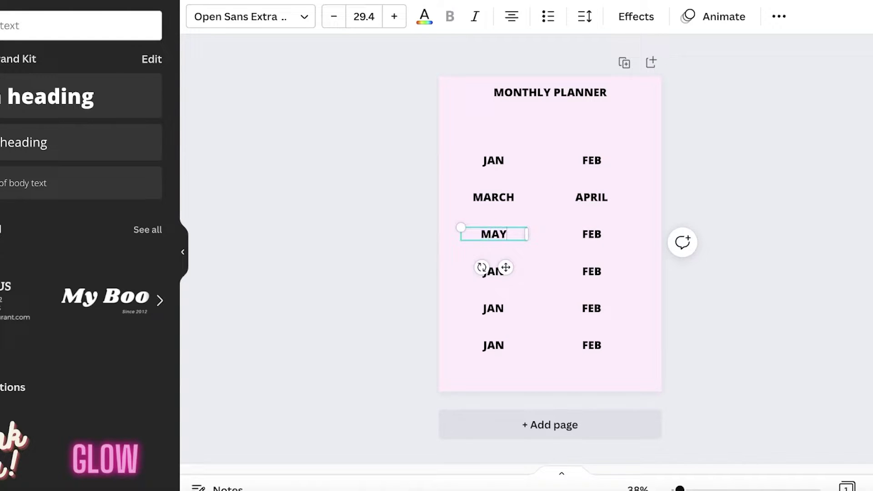
double_click(586, 235)
- Change the fourth row's labels to JULY and AUG and the fifth row's to SEPT and OCTOBER
double_click(494, 271)
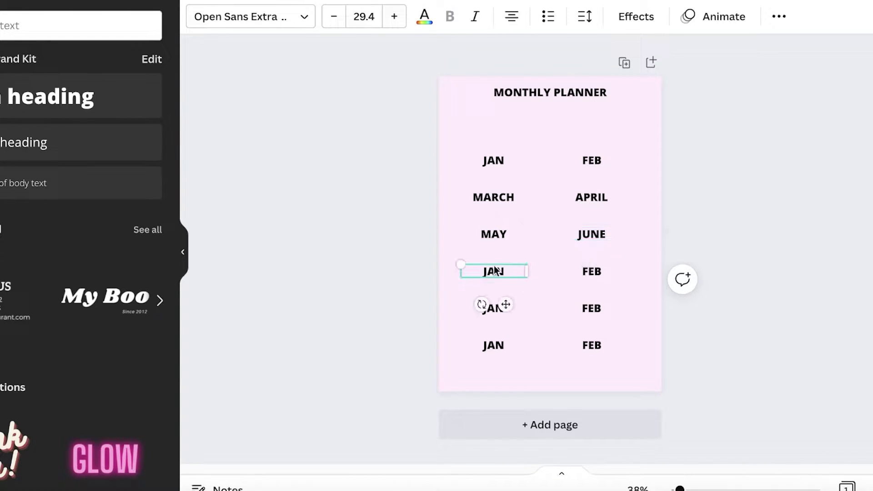
text(JULY)
click(589, 271)
text(AUG)
click(514, 309)
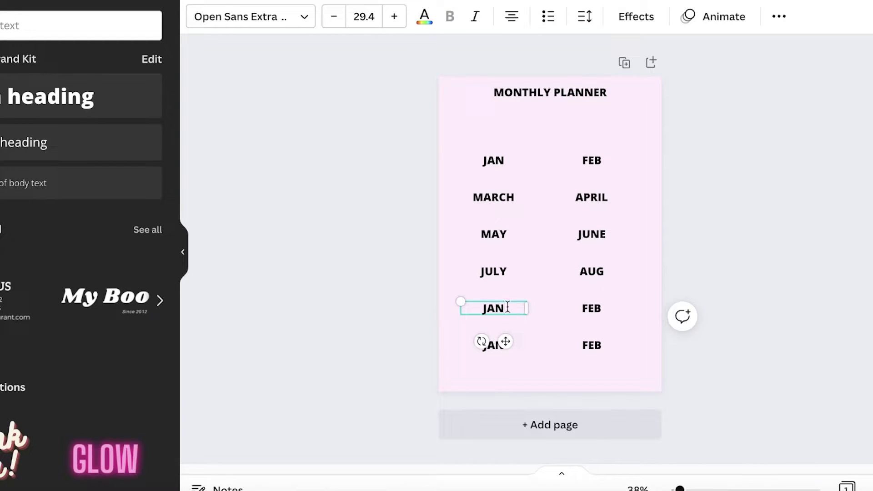
text(SEPT)
double_click(597, 309)
text(OCTOBER)
- Change the sixth row's labels to NOV and DEC
click(491, 347)
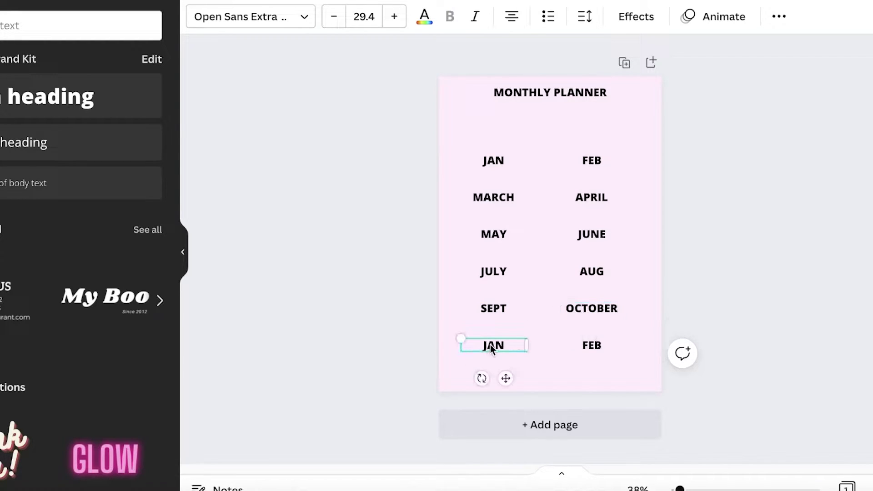
text(NOV)
click(591, 346)
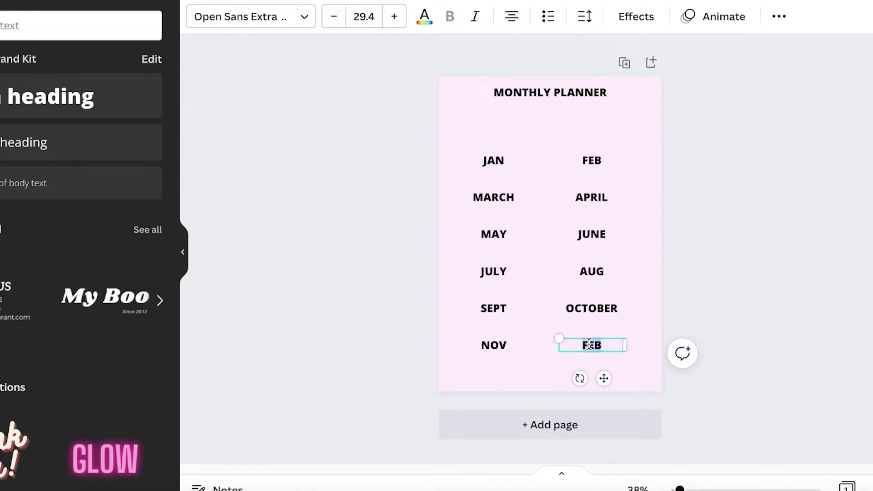
text(DEC)
click(826, 269)
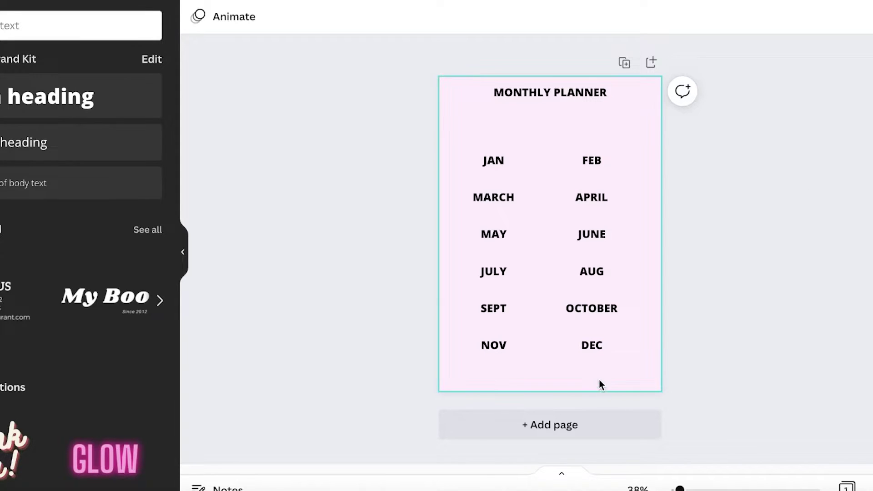
- Move the FEB–DEC column and the JAN–NOV column slightly inward toward the page centre
drag(599, 379, 584, 136)
drag(593, 249, 580, 245)
drag(491, 369, 498, 134)
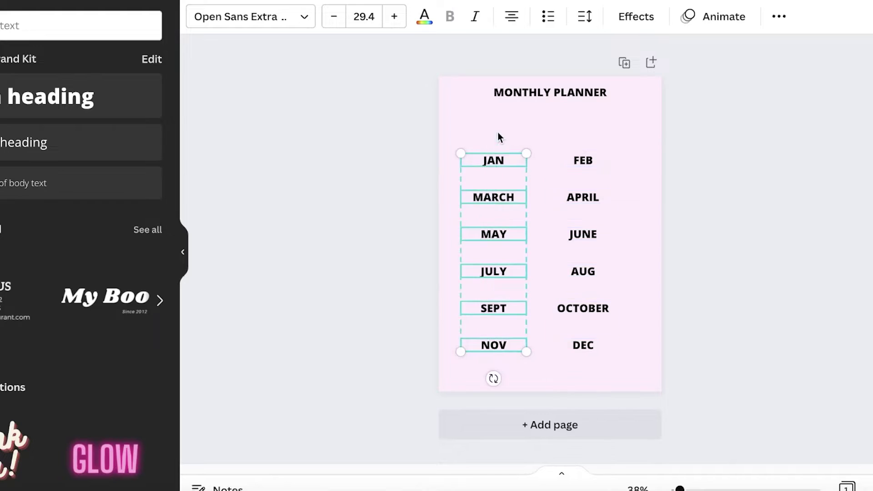
mouse_move(503, 219)
mouse_down()
mouse_move(528, 222)
mouse_move(512, 217)
mouse_up()
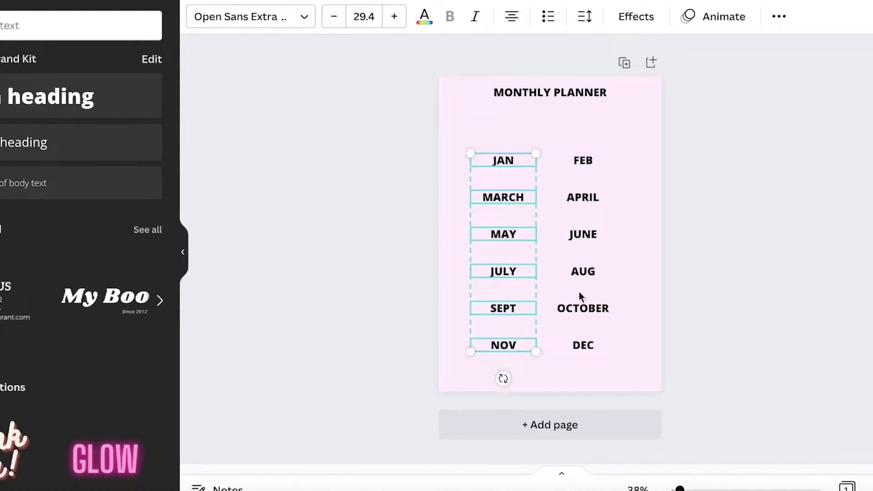
- Spread the two month columns apart so they sit symmetrically about the page centre
drag(589, 378, 581, 129)
drag(589, 214, 612, 212)
drag(501, 195, 491, 194)
click(782, 169)
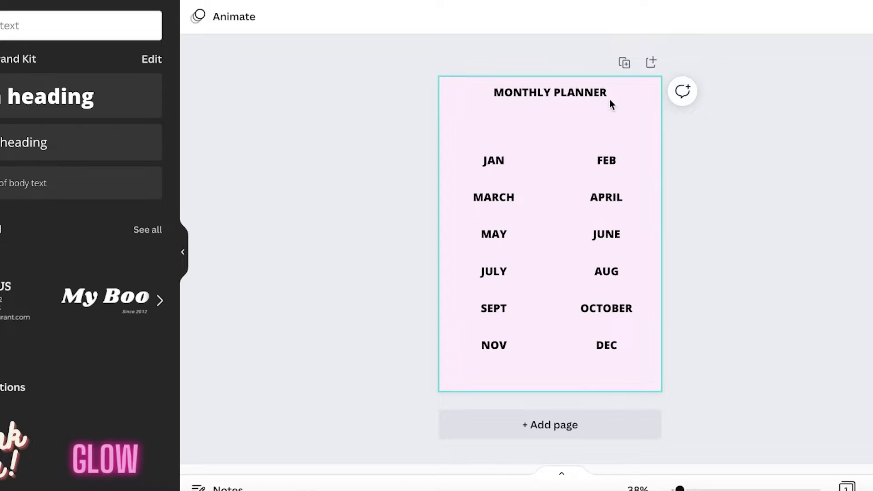
- Add 2022 as a second line under MONTHLY PLANNER and shift the title block slightly down
click(583, 94)
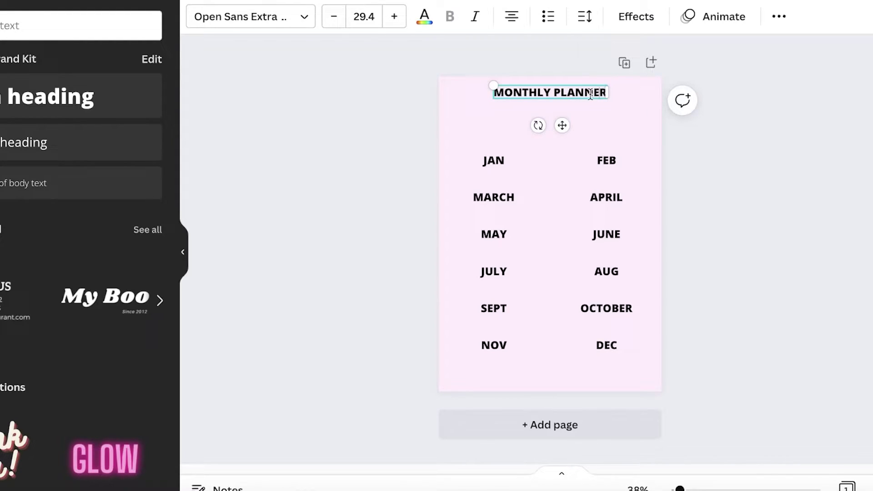
key(Return)
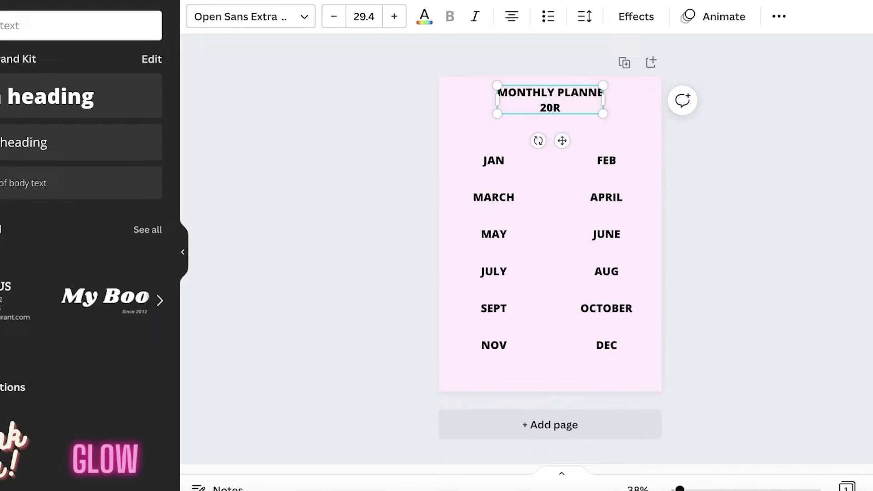
key(Return)
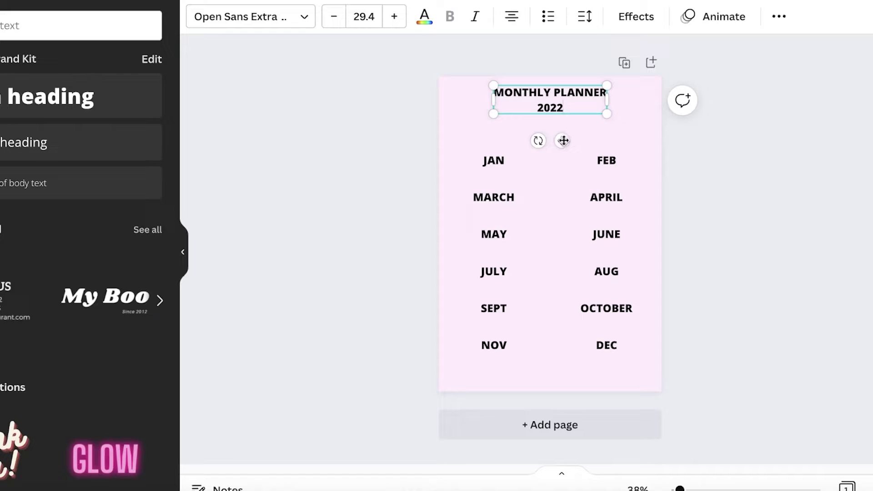
drag(563, 140, 564, 150)
click(780, 151)
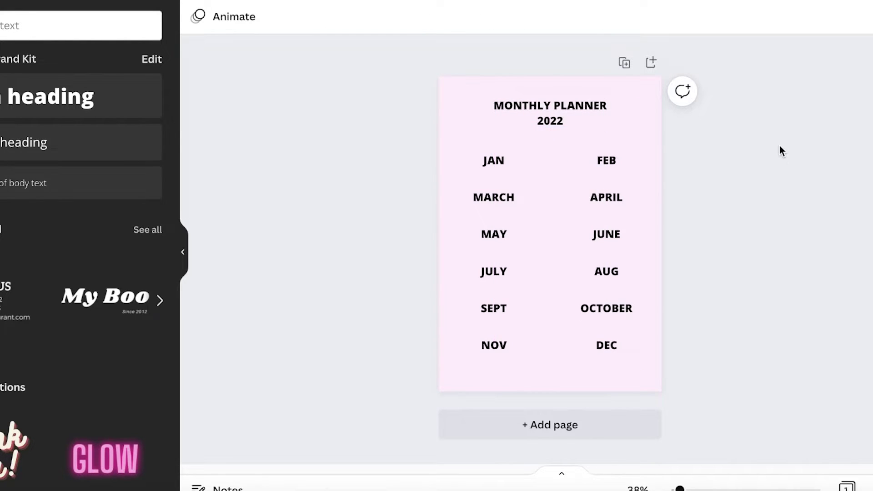
- Add a second page and place a JANUARY heading centred near its top edge
click(574, 424)
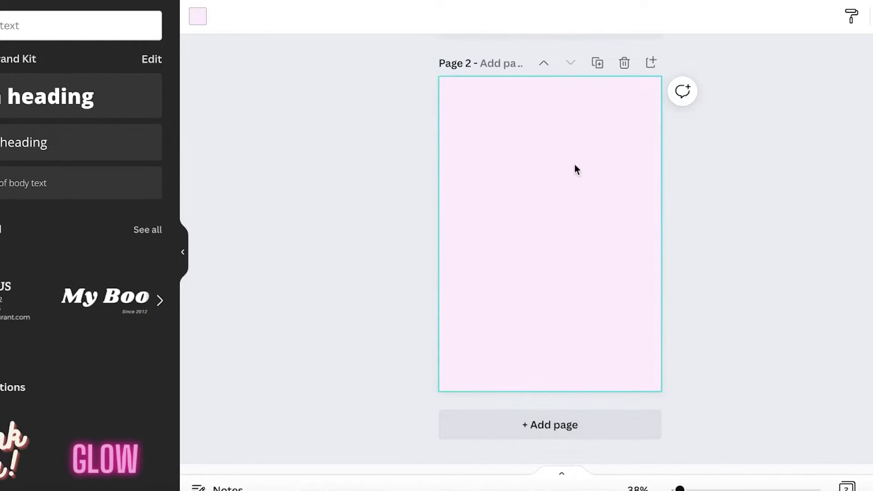
click(106, 111)
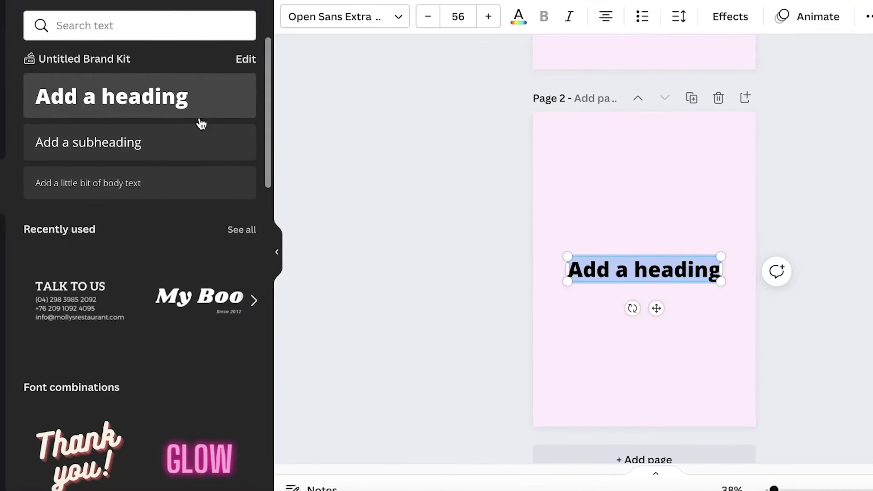
text(JANUARY)
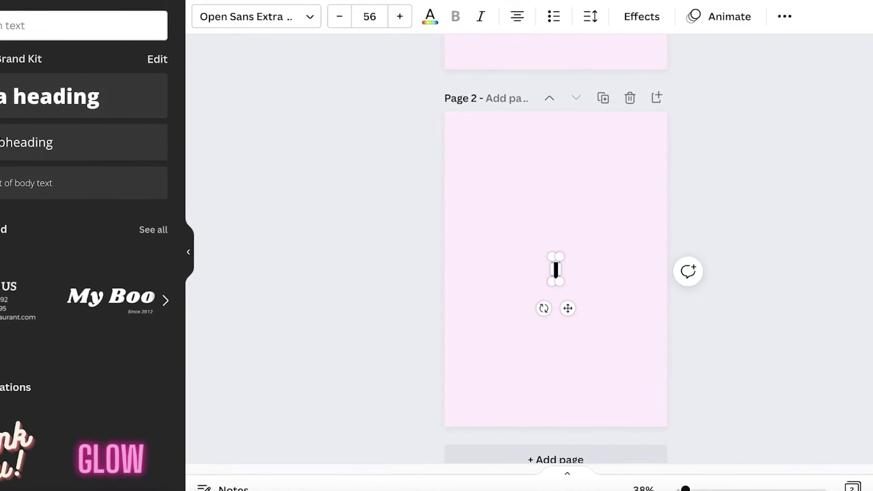
drag(564, 308, 567, 177)
click(400, 187)
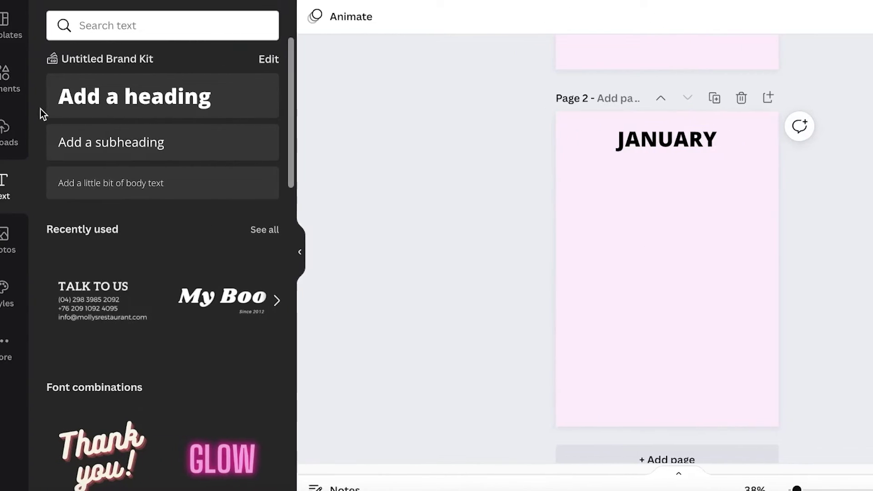
- Search the elements library for GRID graphics and add the white square grid to page 2
click(11, 86)
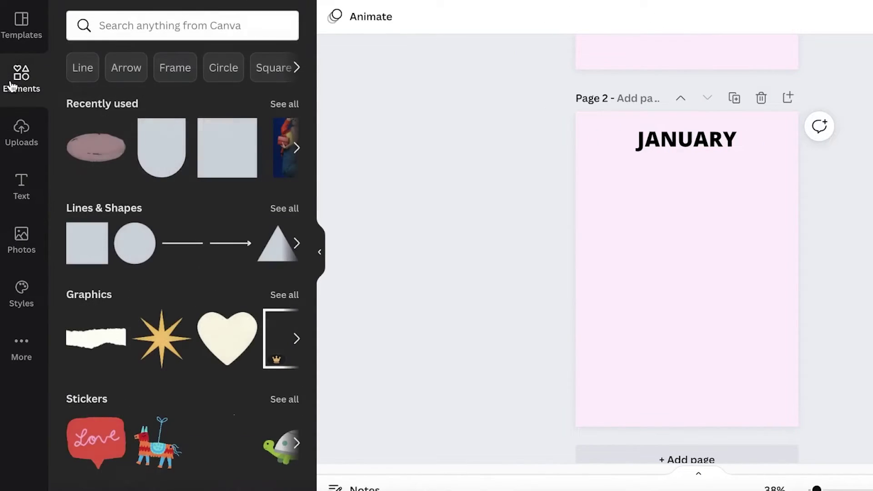
click(178, 27)
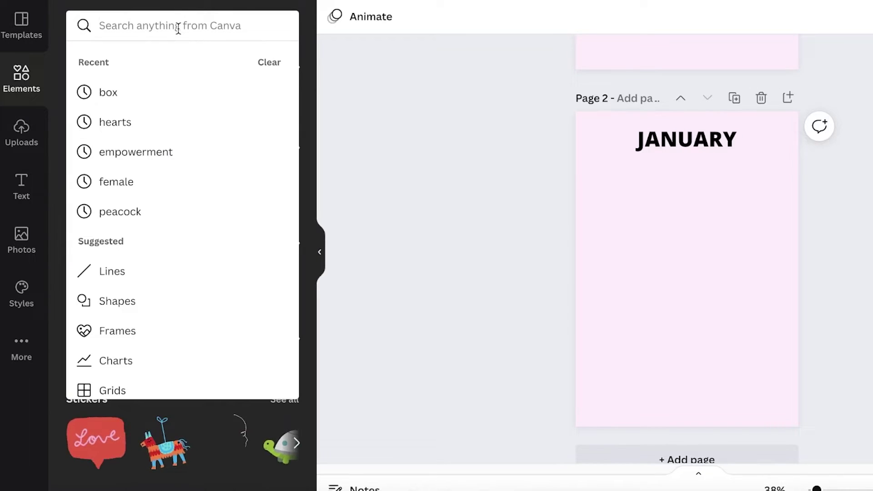
text(GRID)
key(Return)
click(174, 64)
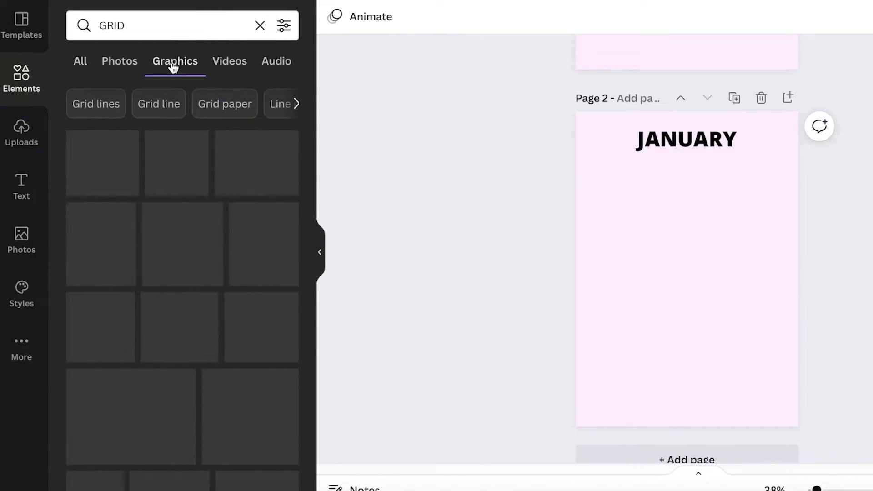
click(109, 145)
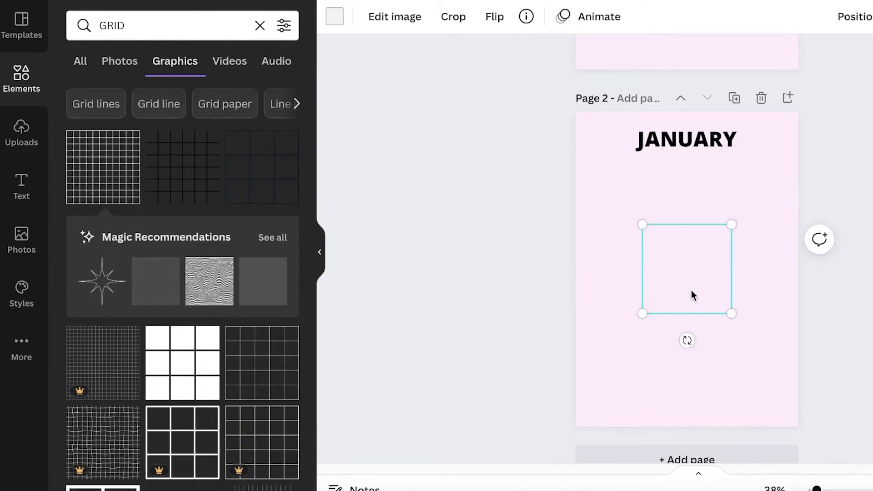
- Recolour the grid black and enlarge it to cover the page below the JANUARY heading
click(335, 18)
click(131, 101)
drag(731, 314, 872, 490)
drag(728, 359, 628, 295)
drag(483, 295, 483, 306)
drag(399, 165, 214, 2)
drag(583, 340, 559, 459)
drag(537, 345, 517, 370)
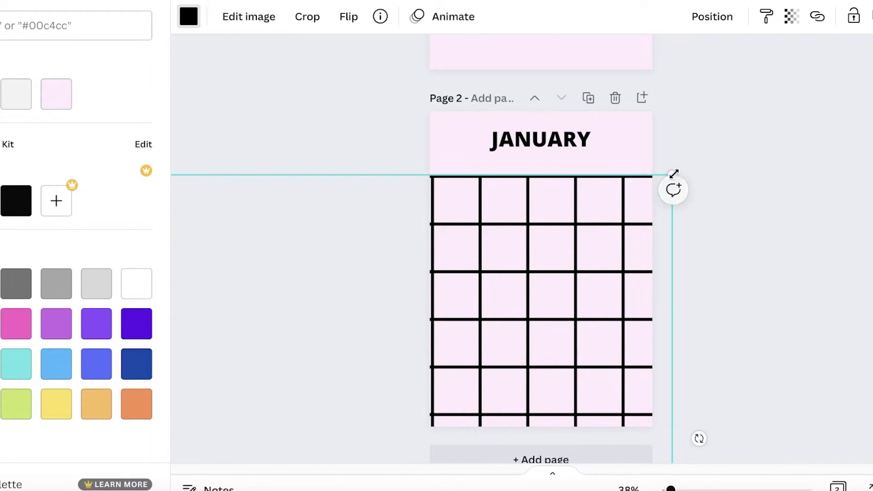
- Scale the grid down and align its right side with the page edge, starting just below the JANUARY heading
drag(673, 174, 569, 226)
drag(551, 315, 608, 242)
drag(653, 183, 564, 271)
drag(510, 305, 598, 210)
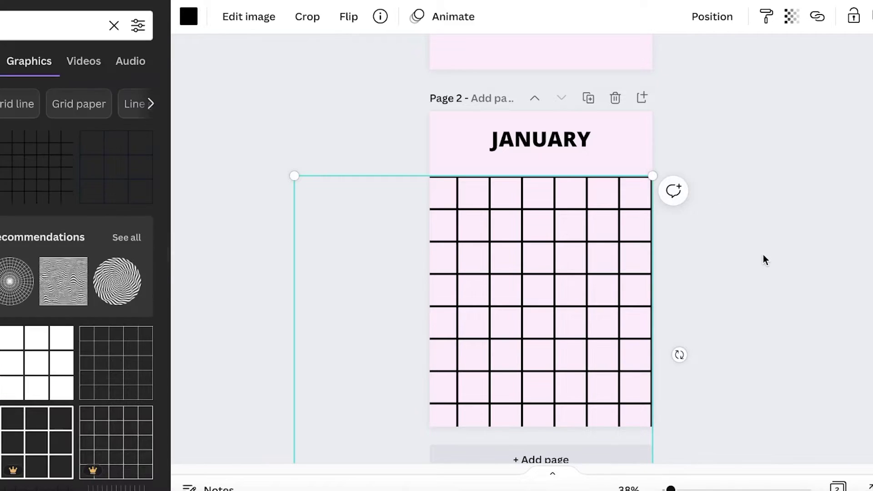
click(758, 189)
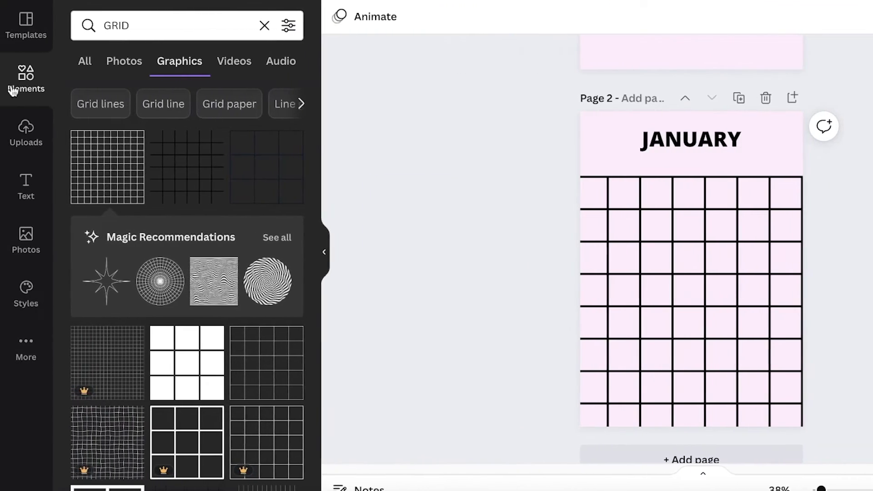
- Add three blank pages after the JANUARY page
click(54, 26)
scroll(678, 184, down, 1)
click(690, 425)
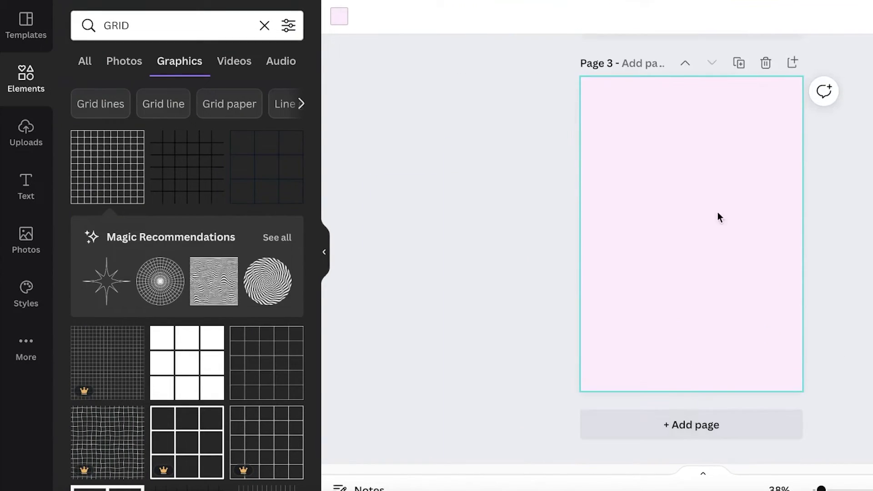
click(684, 425)
click(684, 425)
scroll(737, 300, up, 15)
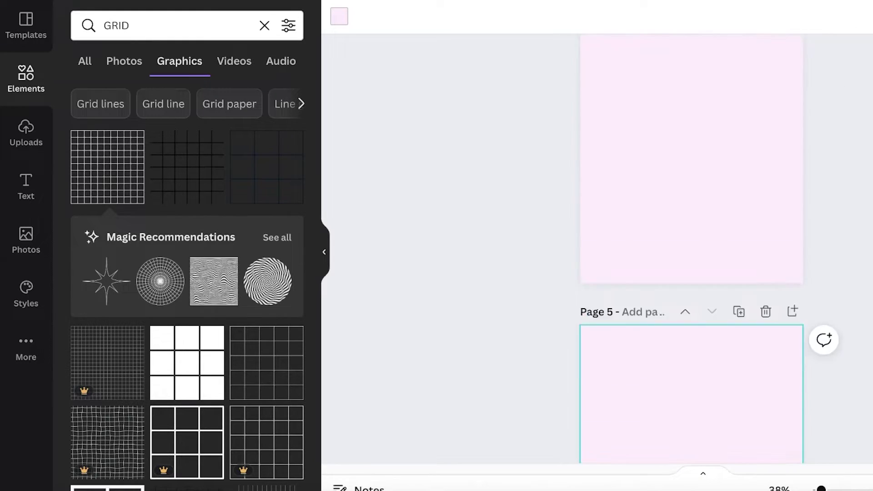
scroll(714, 275, up, 10)
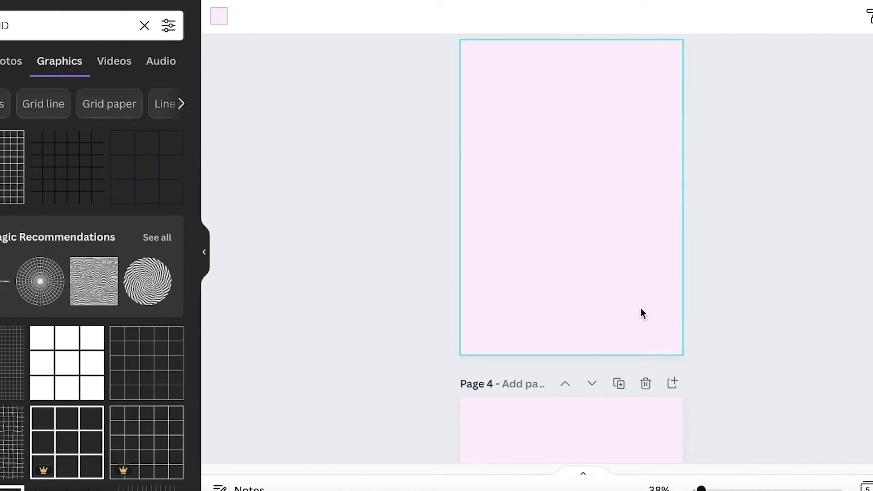
- Delete the three blank pages that follow the JANUARY page
scroll(641, 308, up, 9)
scroll(645, 326, down, 10)
scroll(645, 326, up, 9)
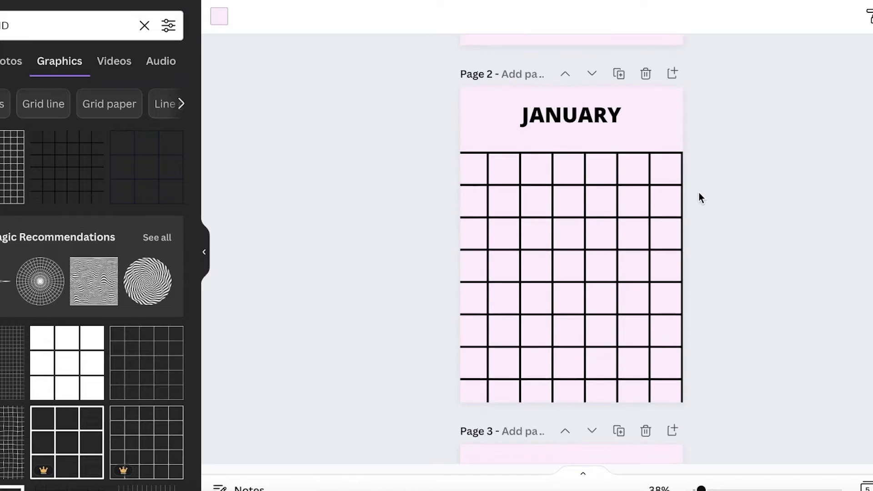
scroll(656, 337, down, 5)
click(647, 221)
click(643, 220)
scroll(642, 221, up, 10)
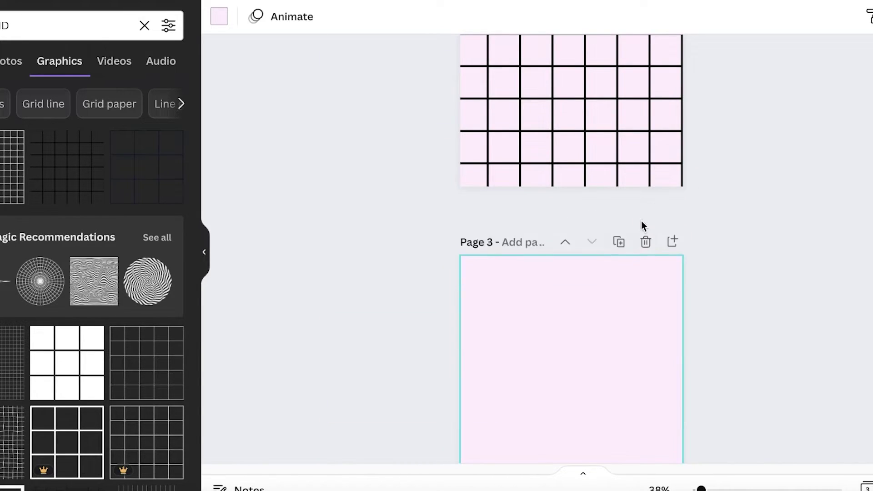
scroll(601, 259, down, 13)
scroll(702, 181, up, 4)
click(646, 242)
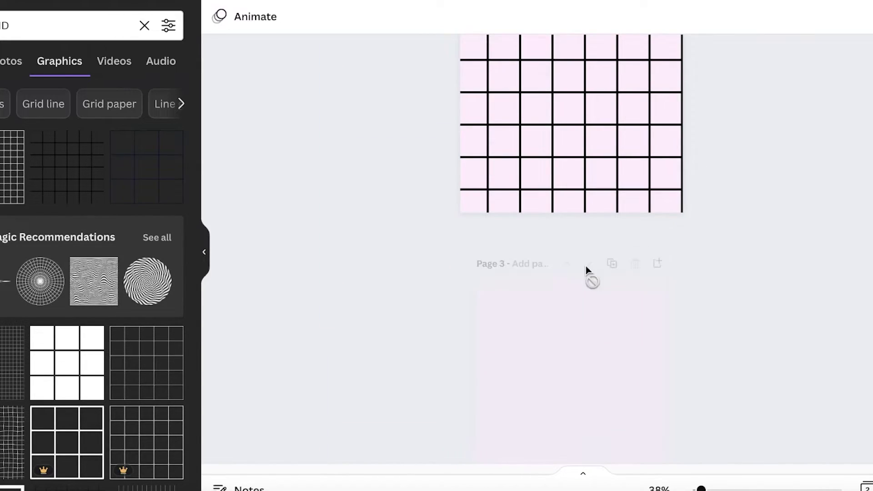
- Delete the black grid from the JANUARY page
scroll(645, 309, up, 10)
scroll(641, 318, down, 2)
scroll(591, 332, down, 2)
click(534, 364)
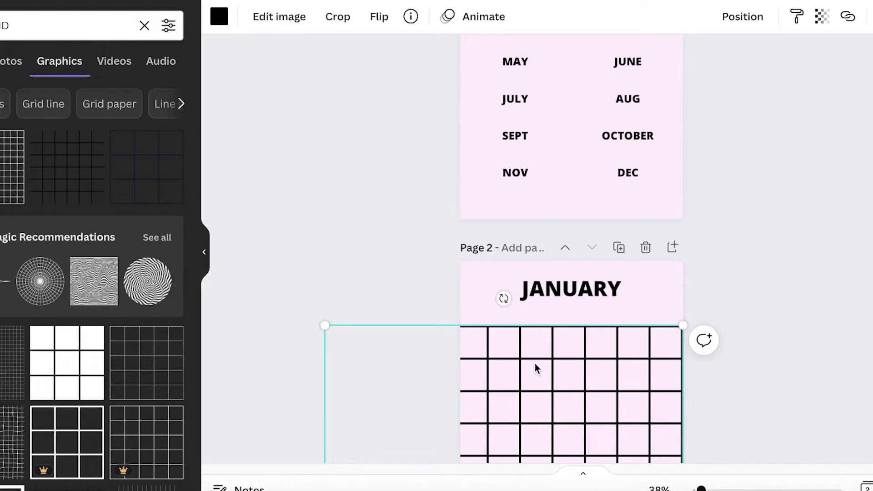
key(Delete)
- Link the JAN label on the cover page to page 2 of this document
scroll(649, 307, up, 1)
scroll(648, 307, up, 3)
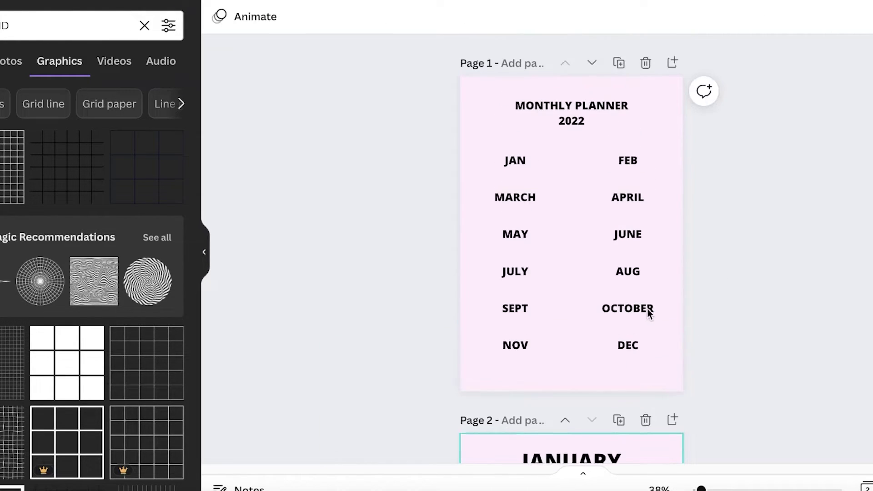
click(510, 163)
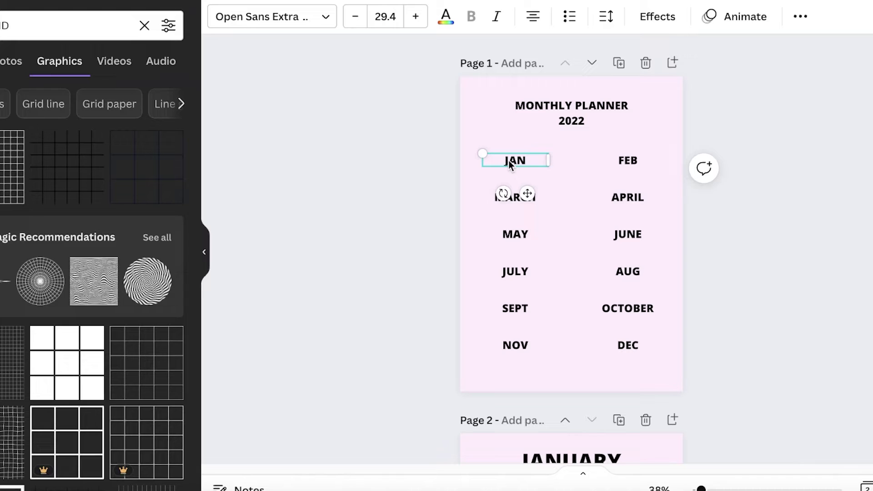
click(792, 21)
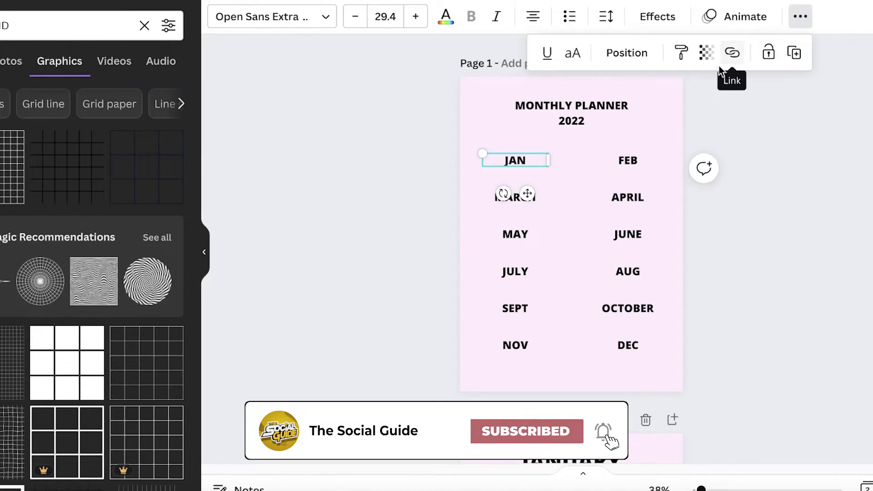
click(732, 52)
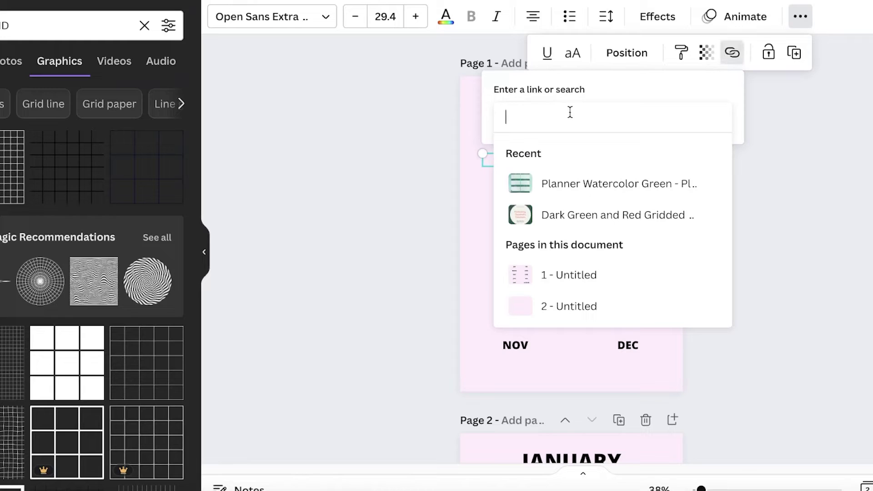
click(563, 306)
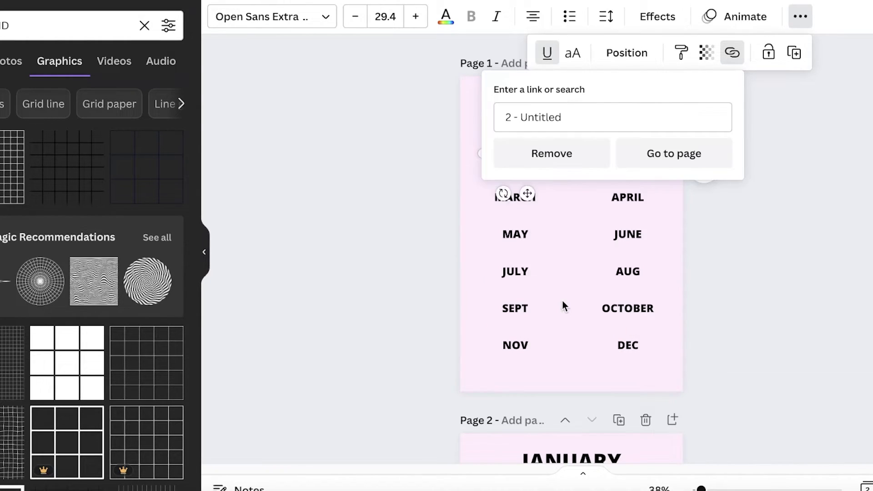
click(672, 163)
scroll(557, 142, up, 5)
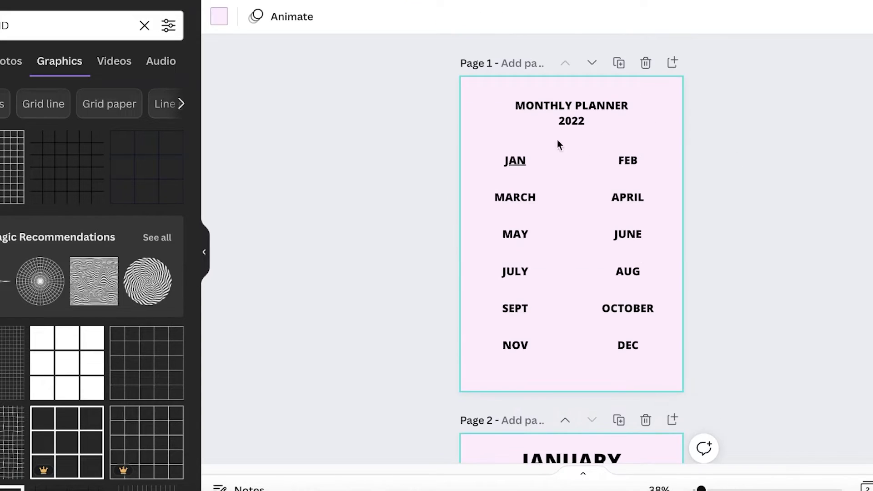
click(800, 182)
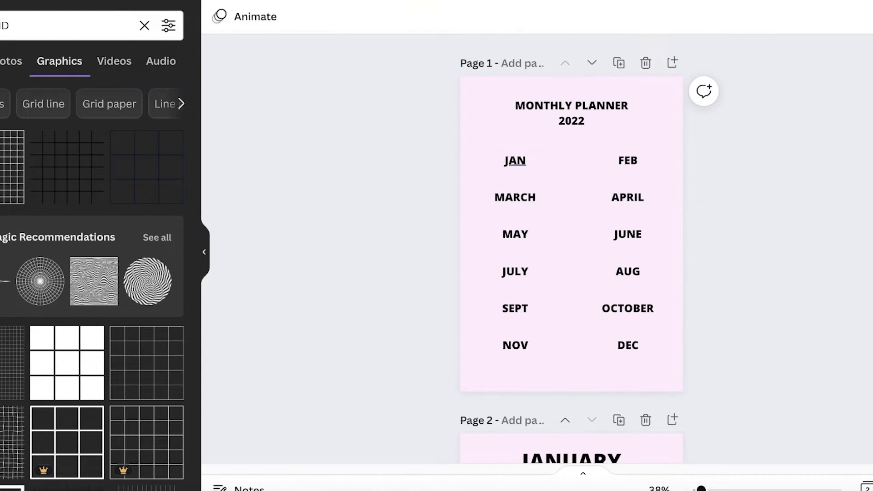
- Download all pages of the planner as a PDF Standard file
scroll(571, 248, down, 7)
click(831, 21)
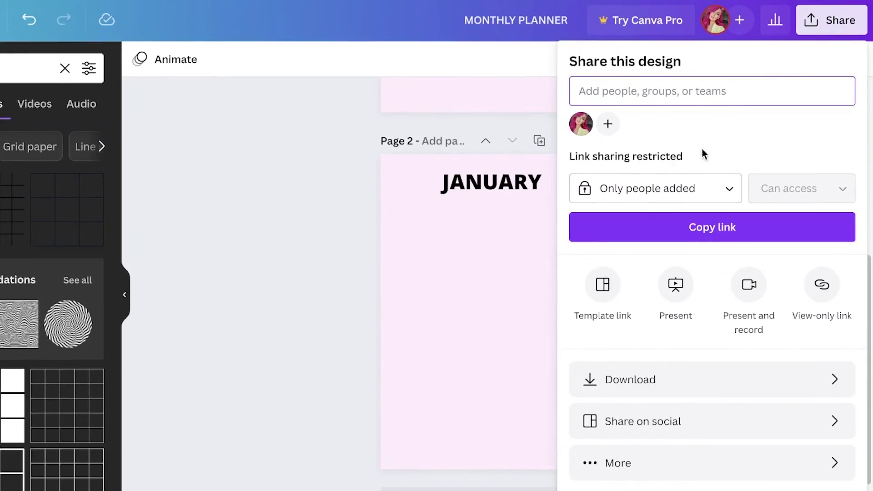
click(696, 368)
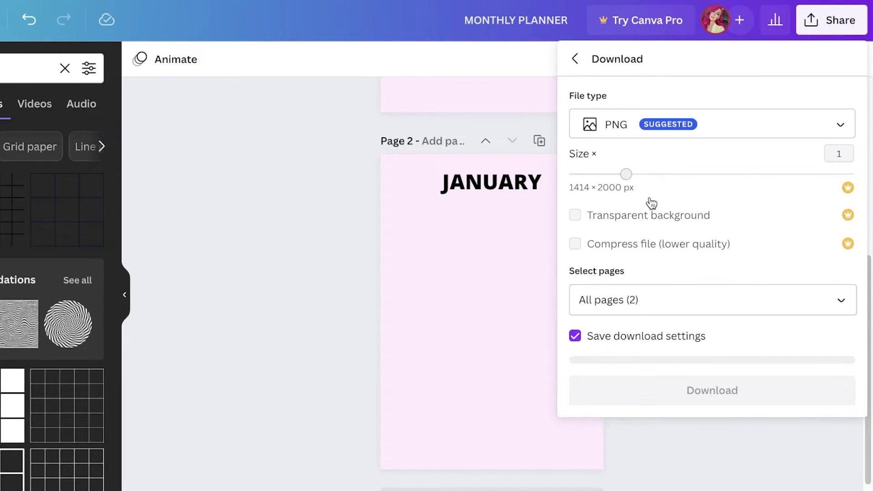
click(705, 123)
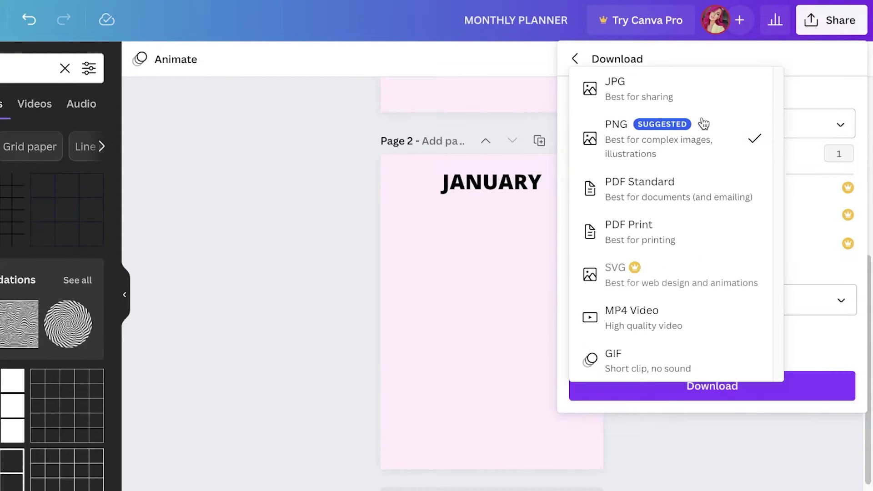
click(656, 202)
click(709, 278)
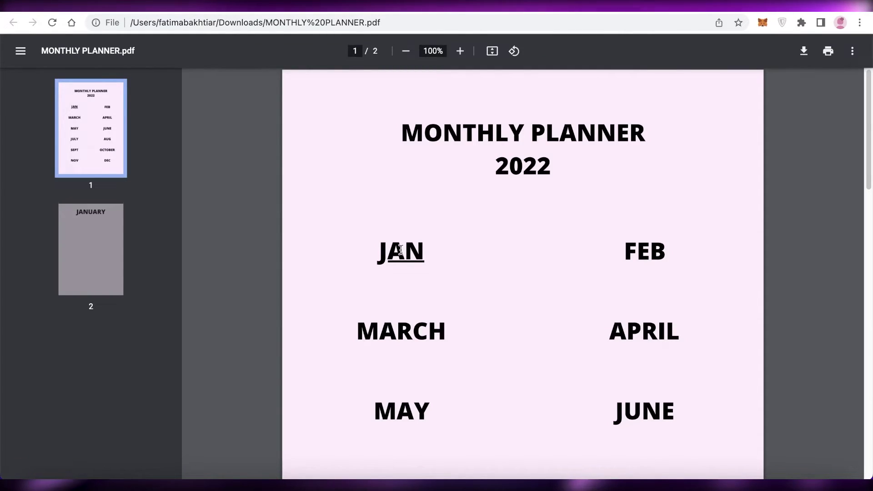
- Look over the exported planner PDF, then return to the Canva design and check the linked JAN label on page 1
scroll(197, 238, down, 10)
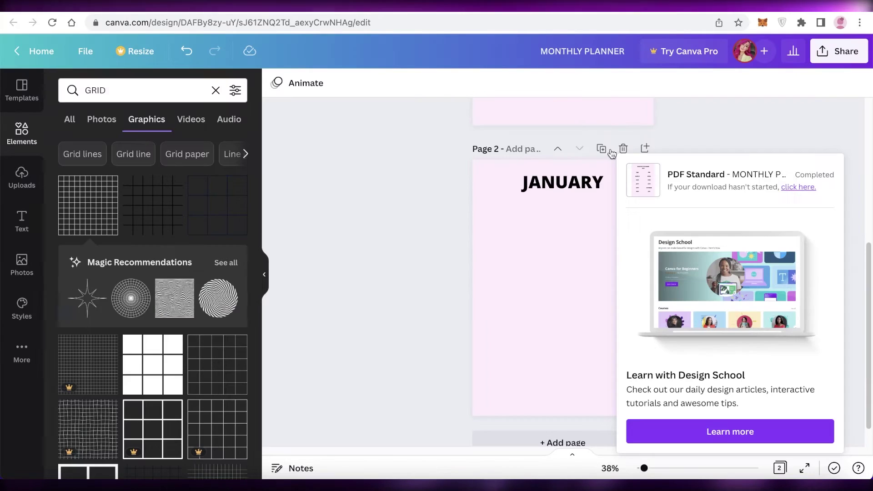
click(614, 155)
scroll(620, 158, up, 6)
click(523, 202)
click(830, 187)
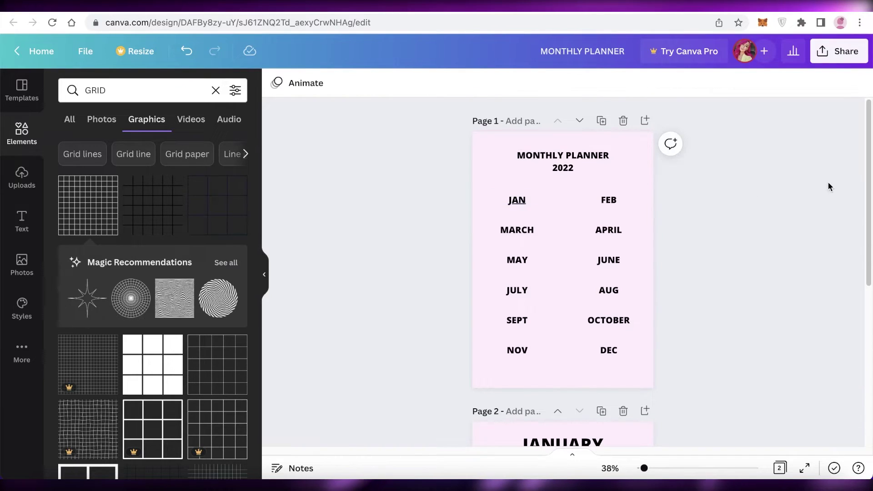
- Search the elements library for FLOWERS
scroll(829, 187, down, 5)
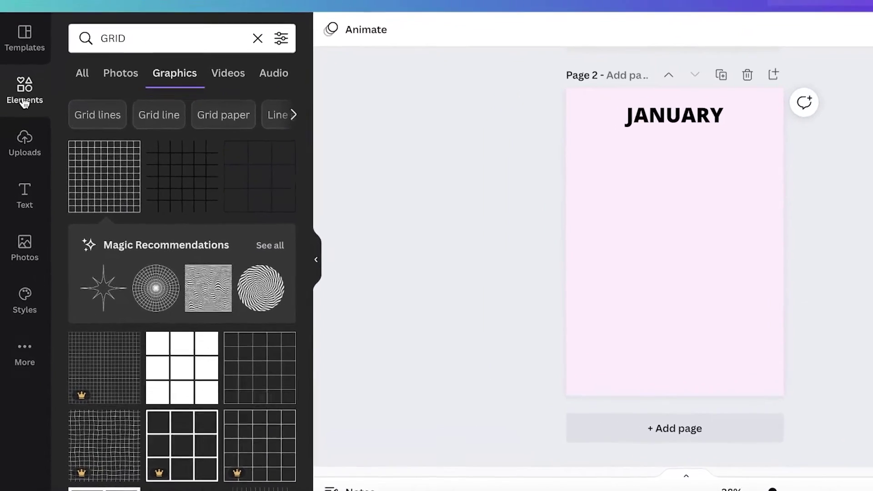
click(22, 134)
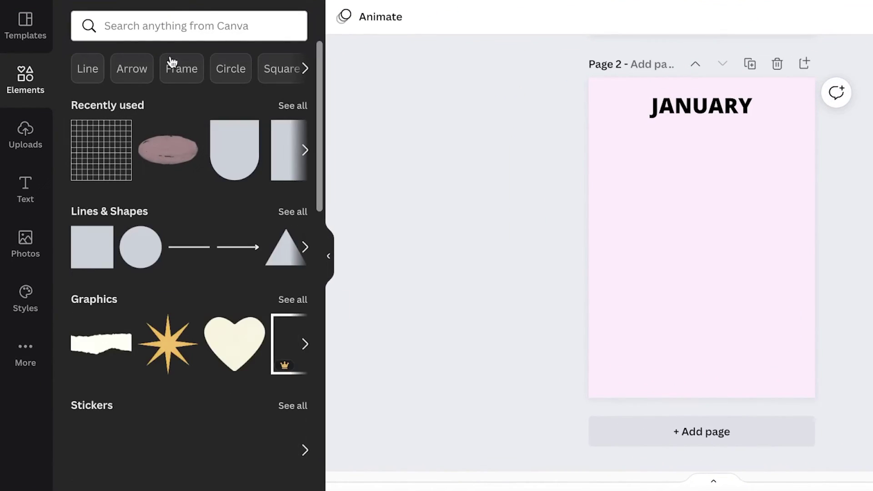
click(181, 33)
text(FLO)
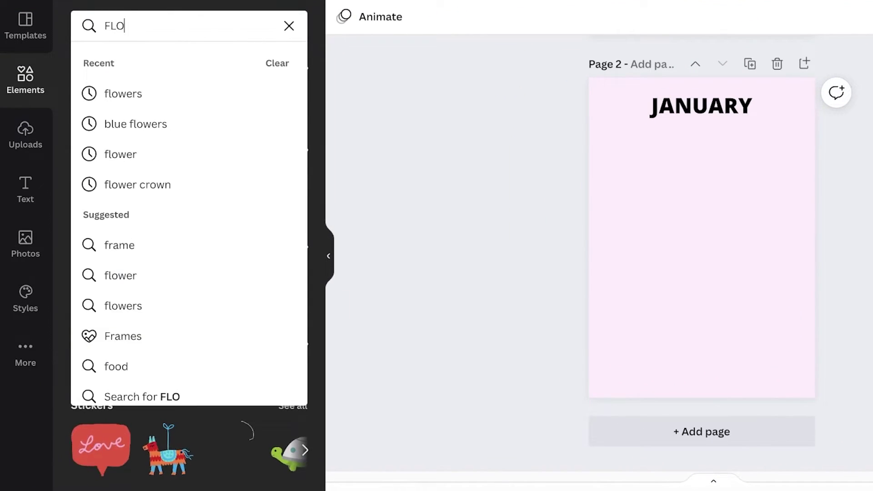
text(WERS)
key(Return)
scroll(701, 236, up, 5)
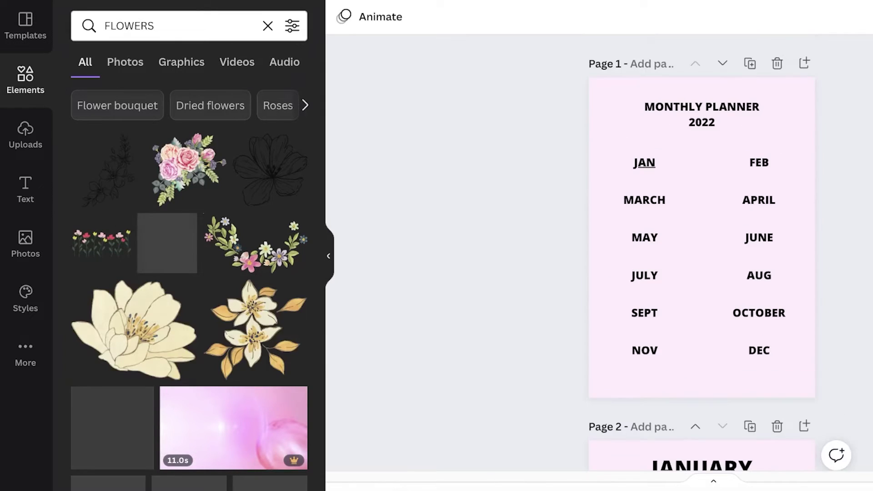
- Add the black line-art flower branch to the cover page and tuck it into the page's upper-right corner
click(109, 144)
drag(715, 291, 791, 152)
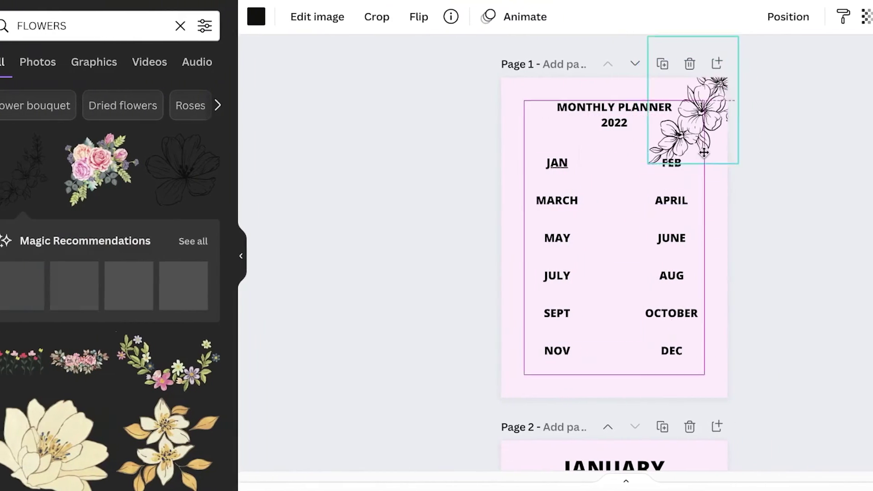
drag(704, 153, 672, 123)
click(774, 175)
- Add the recommended line-art sunflower to the cover page, shrink it and place it in the lower-left corner beside NOV
scroll(747, 188, down, 3)
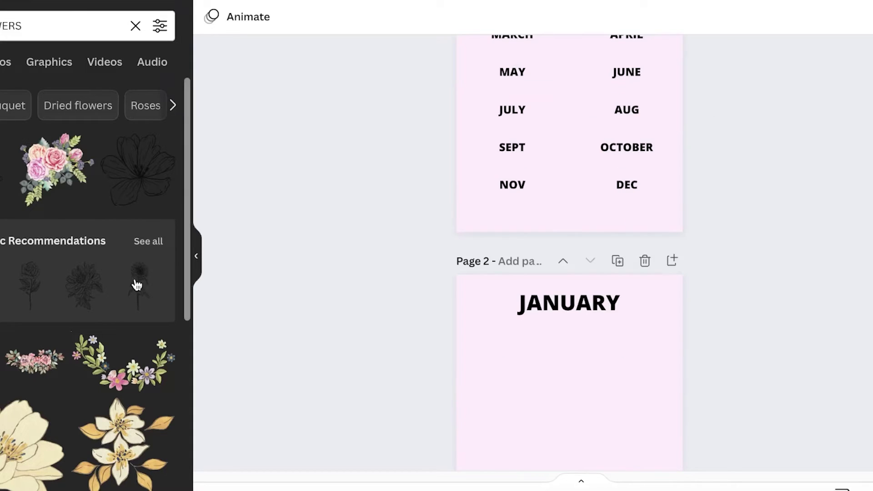
click(139, 284)
scroll(761, 197, up, 3)
drag(572, 218, 487, 306)
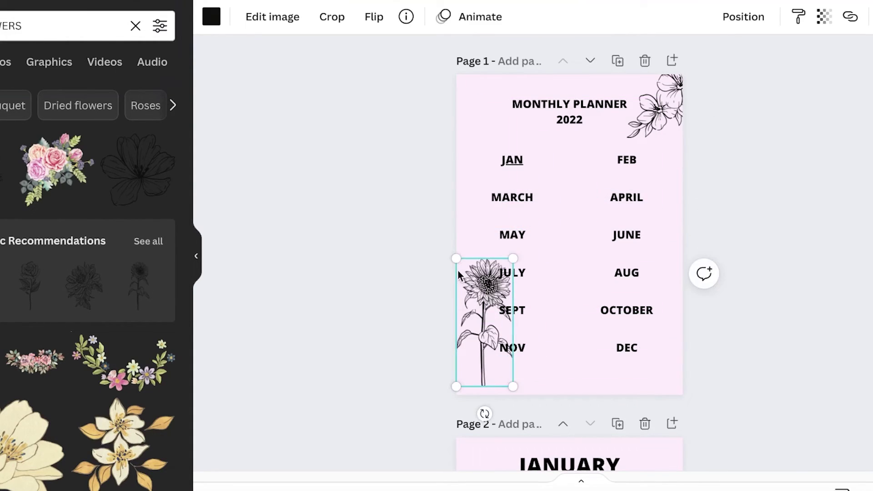
drag(456, 259, 478, 347)
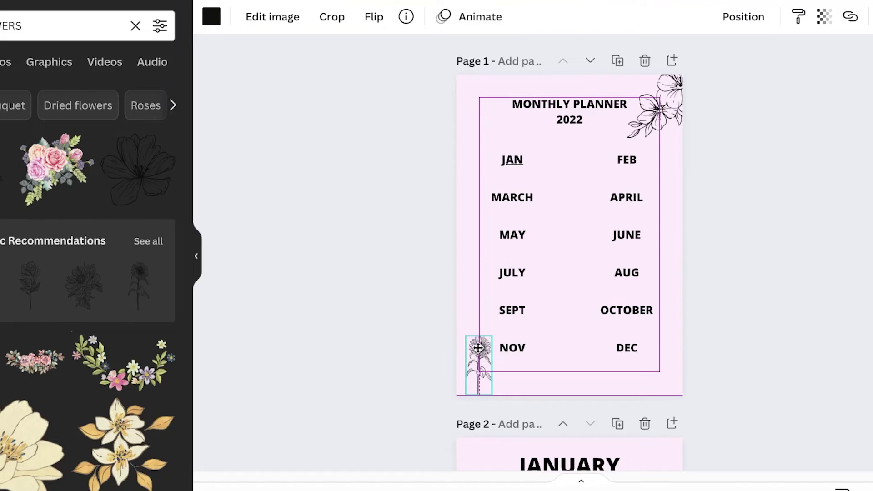
click(866, 200)
- Look over the decorated cover page and the January page
scroll(866, 200, down, 5)
scroll(533, 254, down, 2)
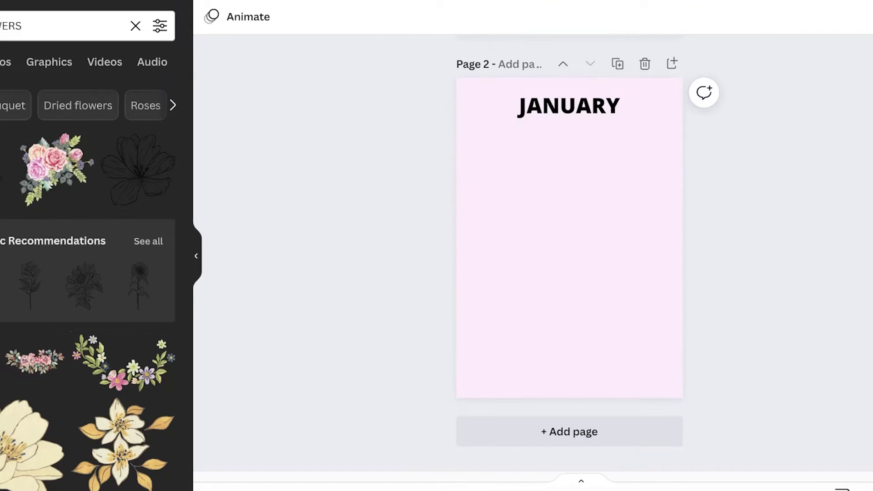
scroll(533, 253, up, 8)
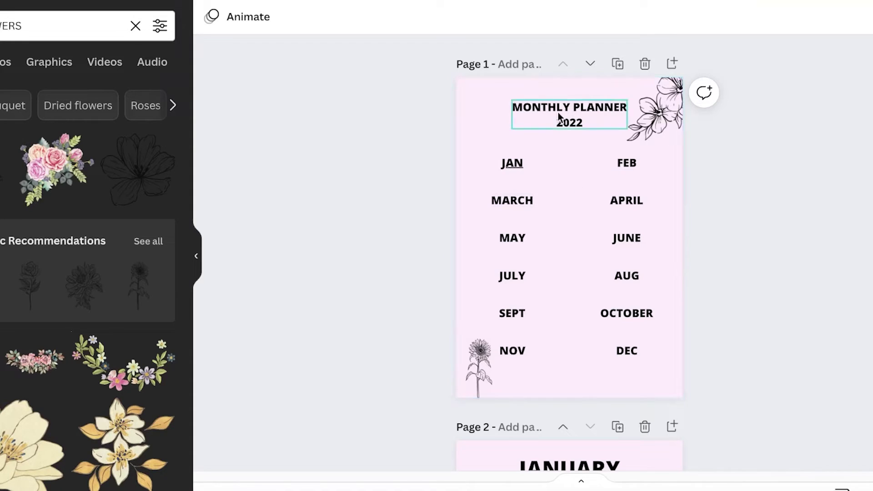
scroll(565, 209, down, 5)
scroll(558, 165, down, 3)
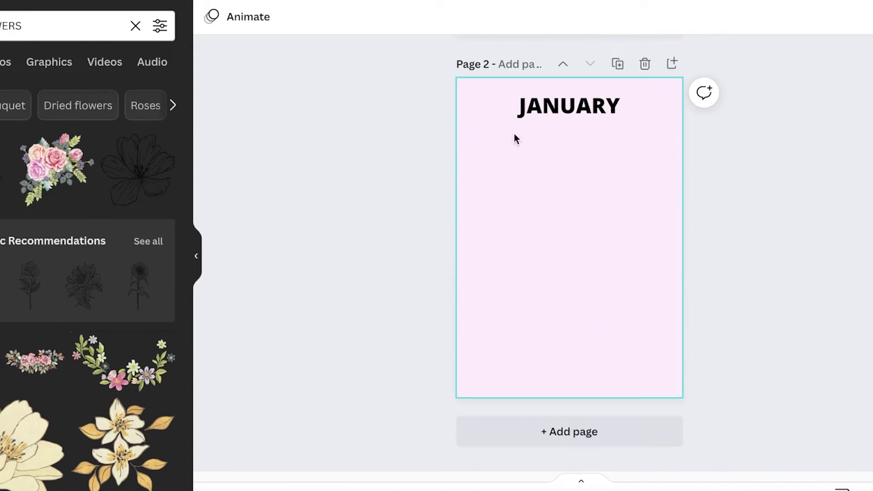
scroll(728, 227, up, 8)
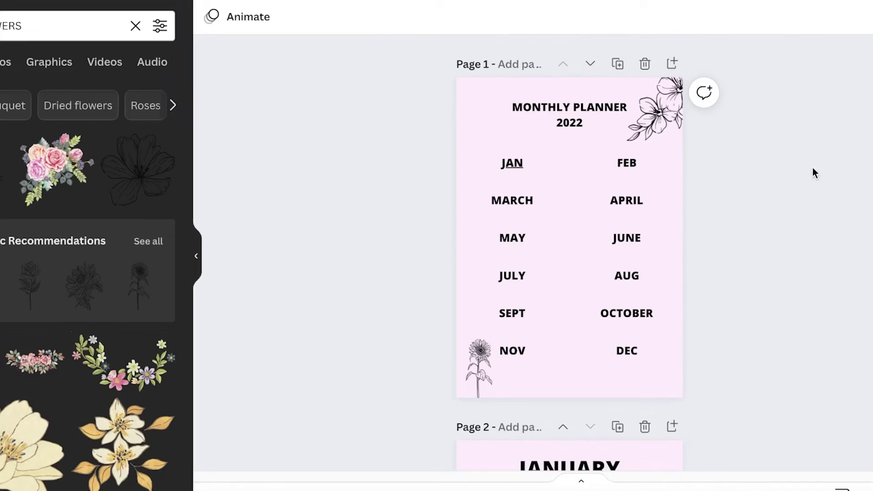
scroll(653, 191, down, 1)
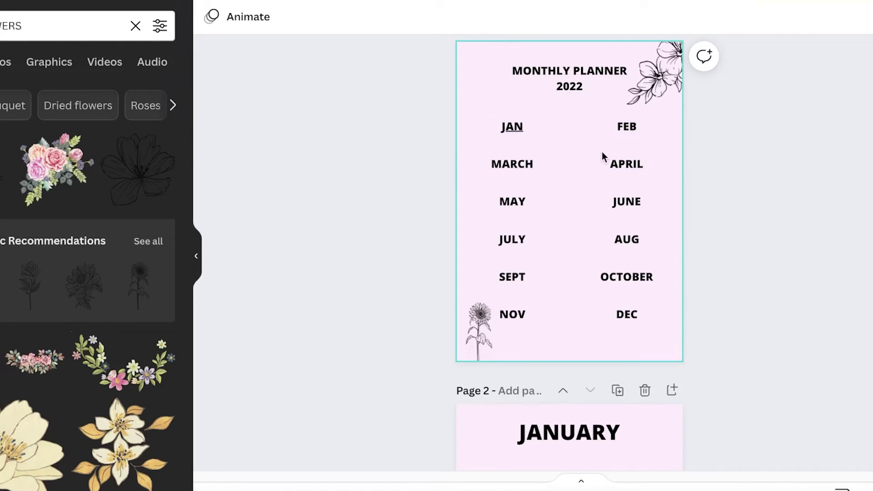
scroll(592, 246, down, 1)
scroll(591, 246, up, 2)
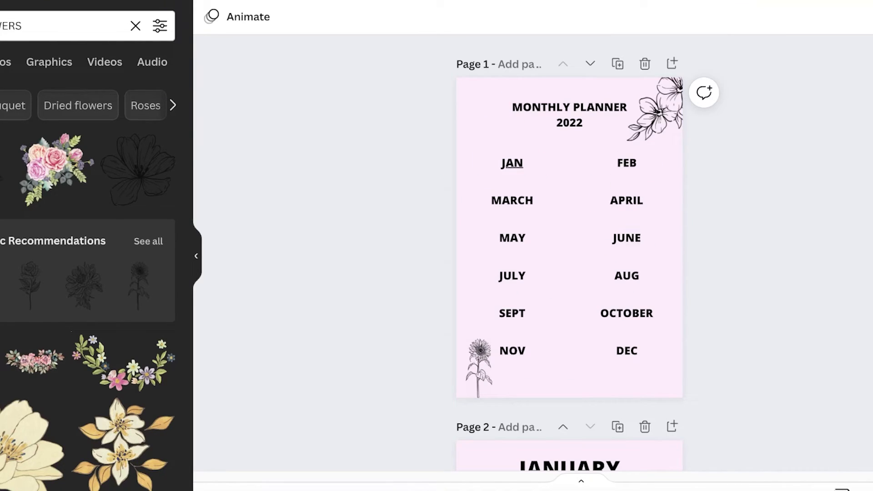
scroll(661, 149, down, 8)
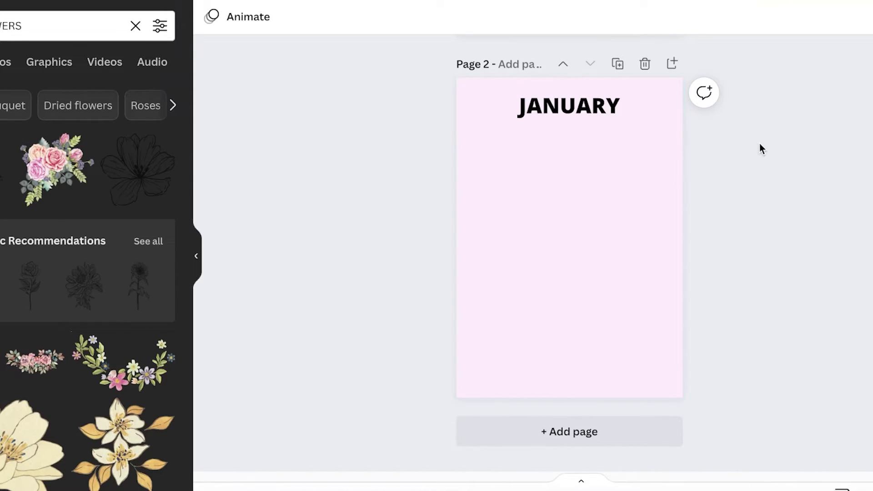
- Add a new page after the January page
scroll(689, 150, up, 8)
click(631, 425)
scroll(443, 146, up, 10)
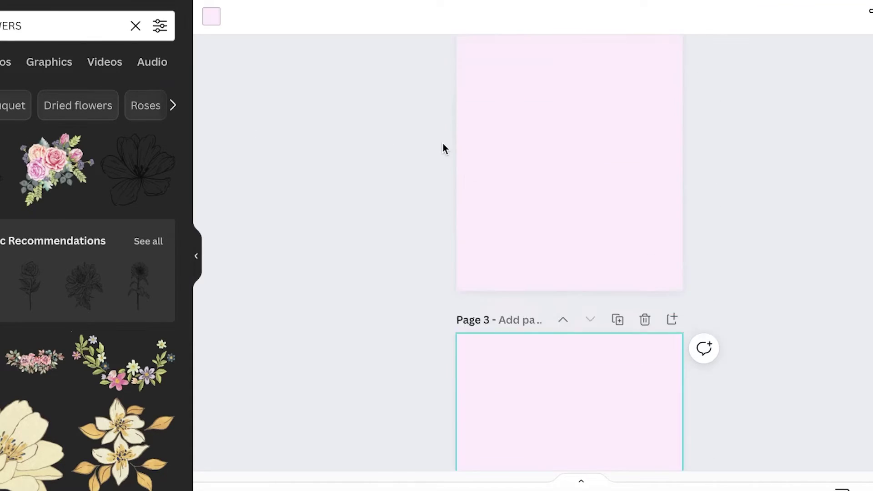
- Duplicate the JANUARY heading, move the copy to the top of page 3 and change its text to FEB
click(571, 195)
key(ctrl+d)
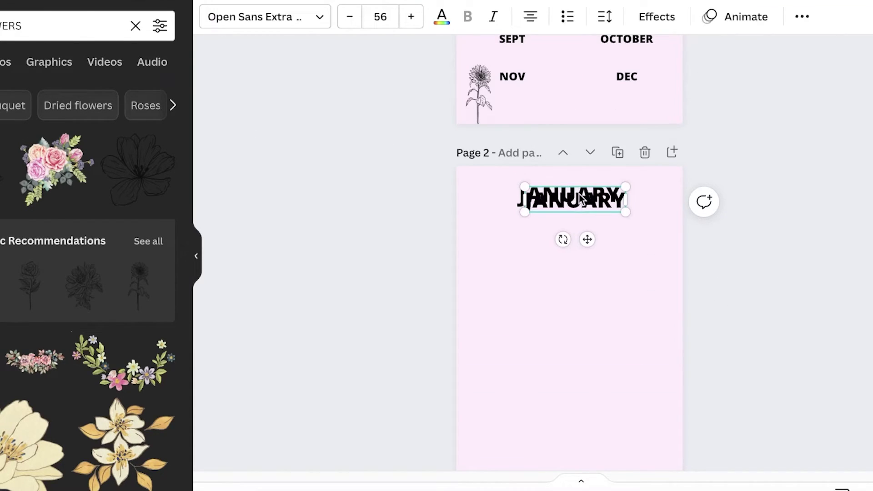
drag(581, 201, 576, 108)
double_click(574, 105)
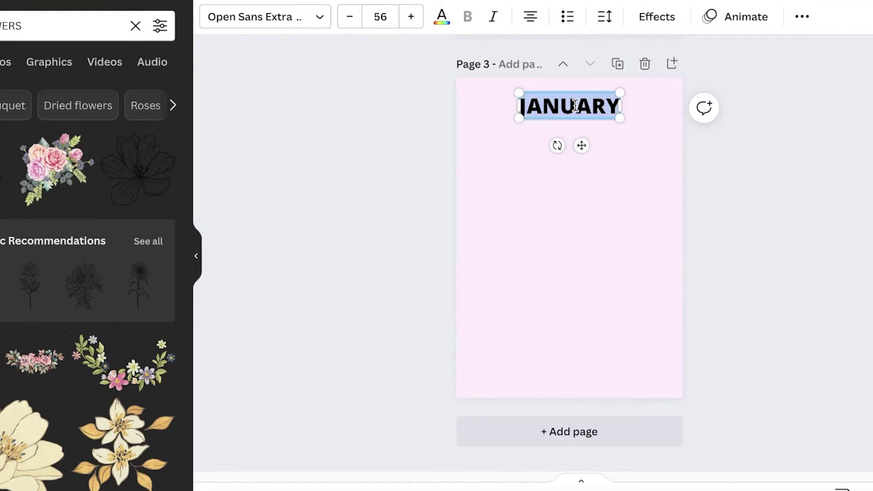
text(D)
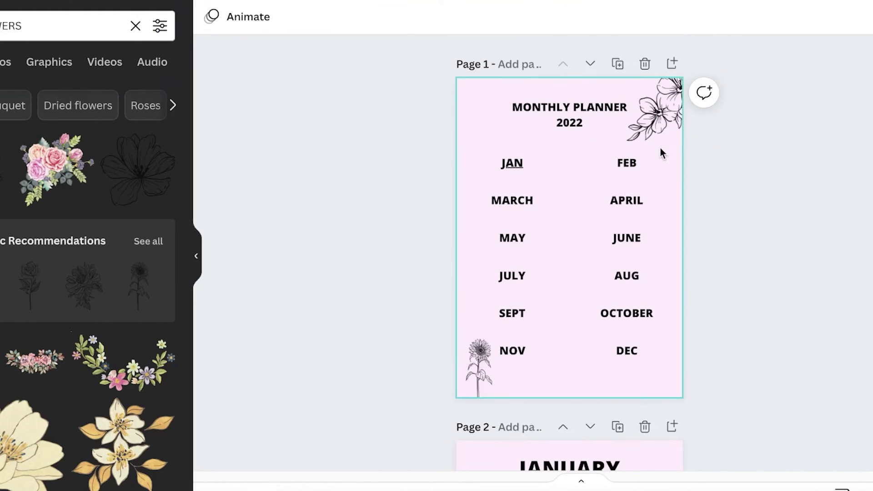
- Link the FEB label on the cover page to page 3 of this document
click(640, 162)
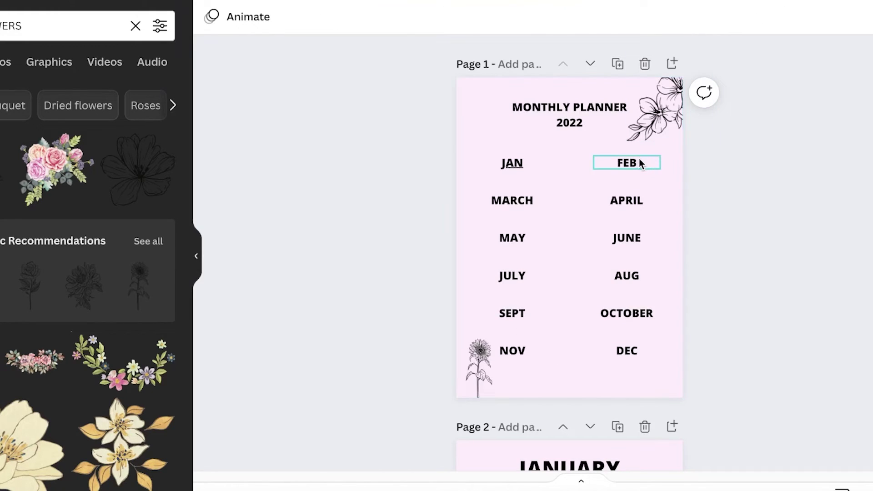
click(801, 18)
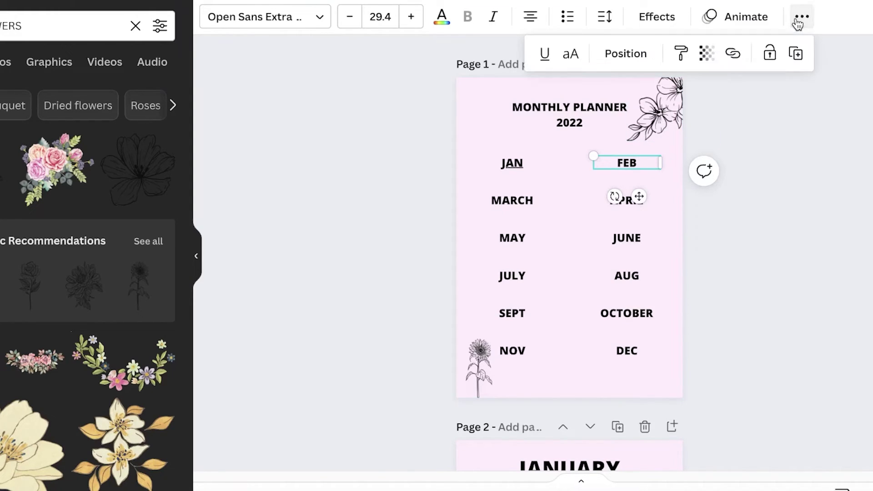
click(732, 55)
click(566, 343)
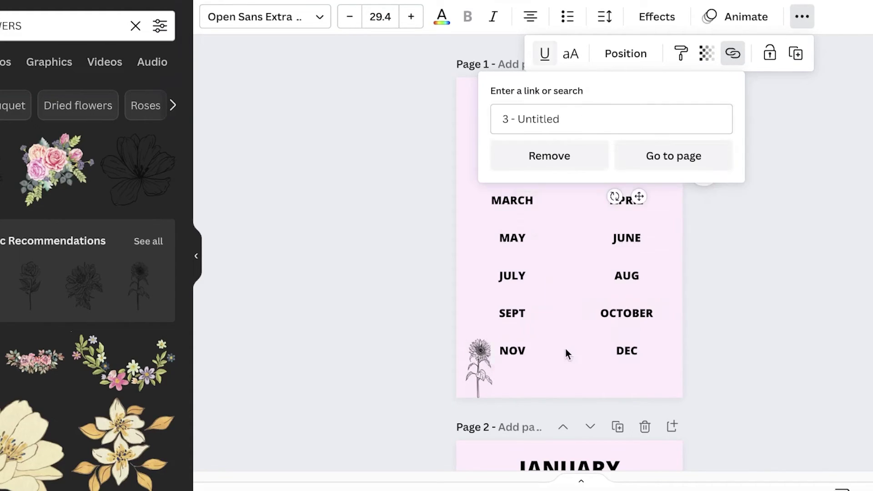
- Follow the FEB label's link to page 3, then return to the cover page and inspect the label's link settings
click(636, 159)
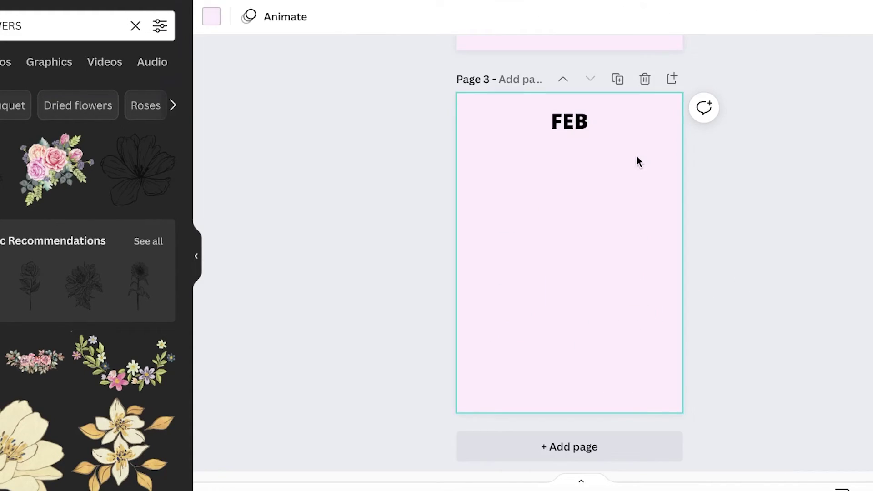
scroll(773, 150, up, 15)
click(627, 163)
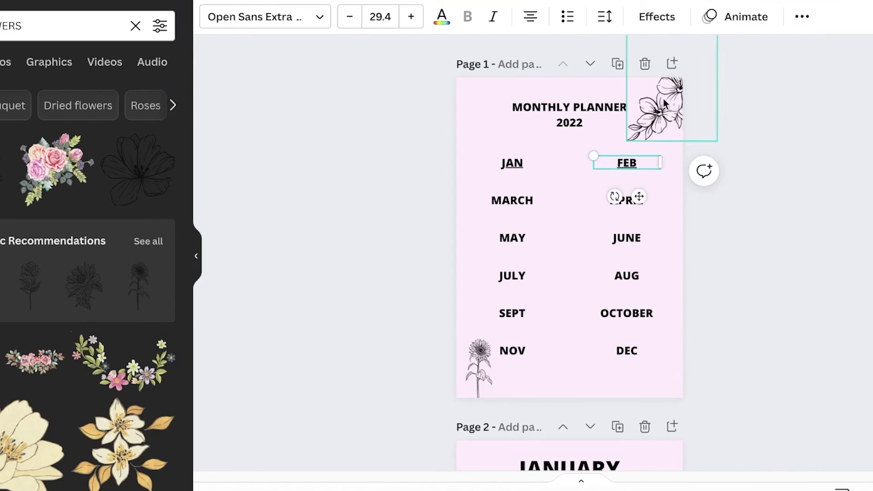
click(801, 17)
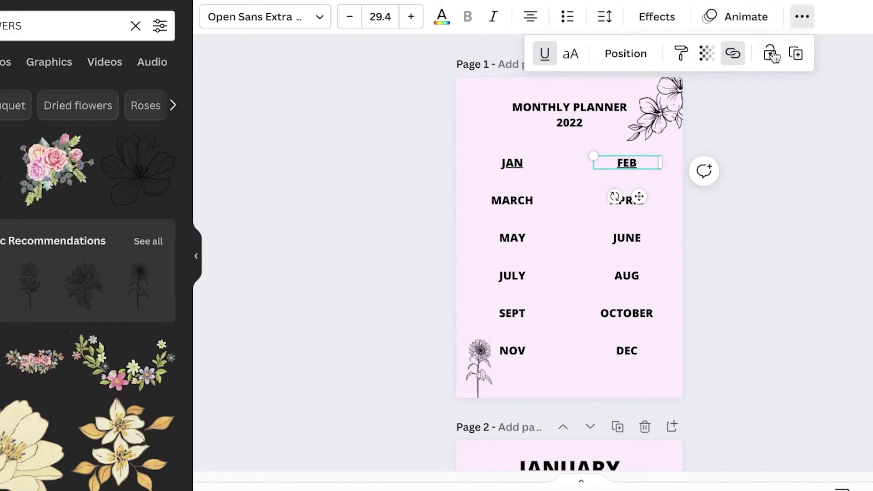
click(733, 54)
click(585, 163)
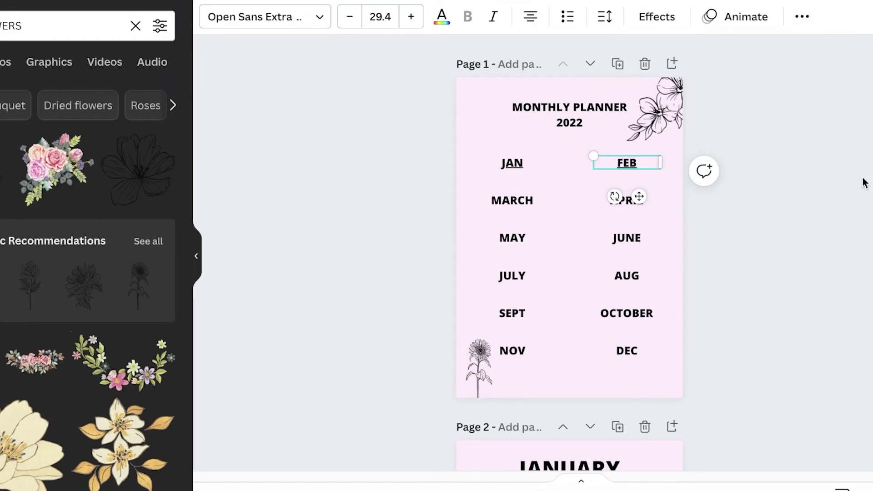
click(804, 143)
- Examine the file types available for downloading the planner, then return to the sharing options
click(828, 17)
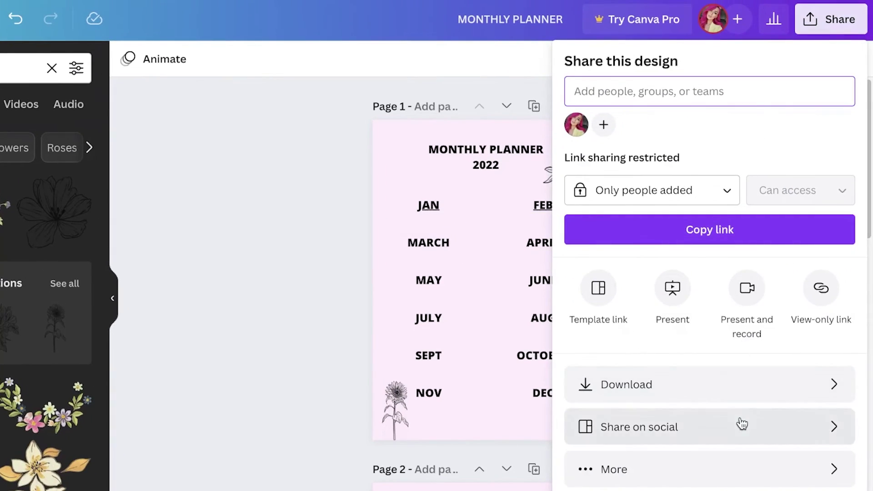
click(648, 395)
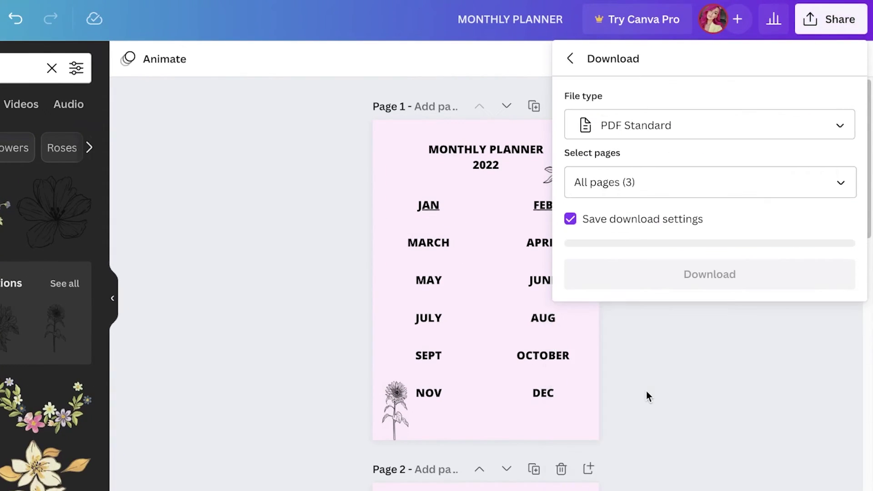
click(658, 131)
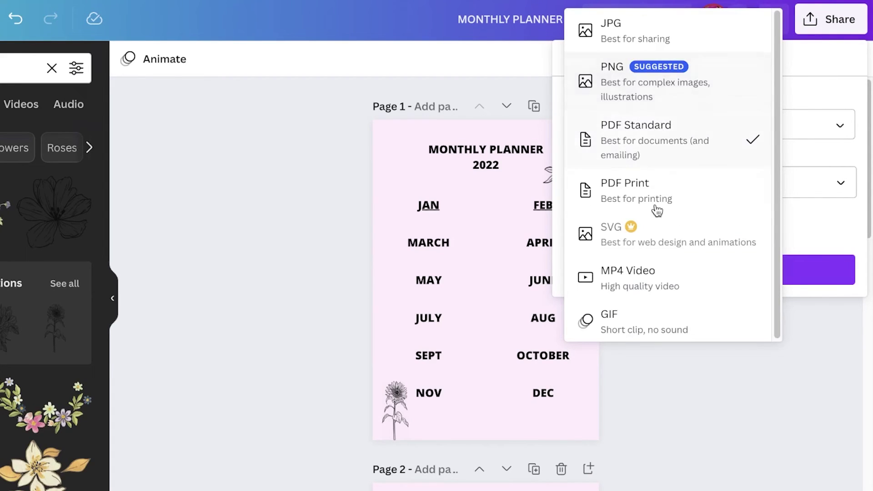
click(831, 132)
click(736, 121)
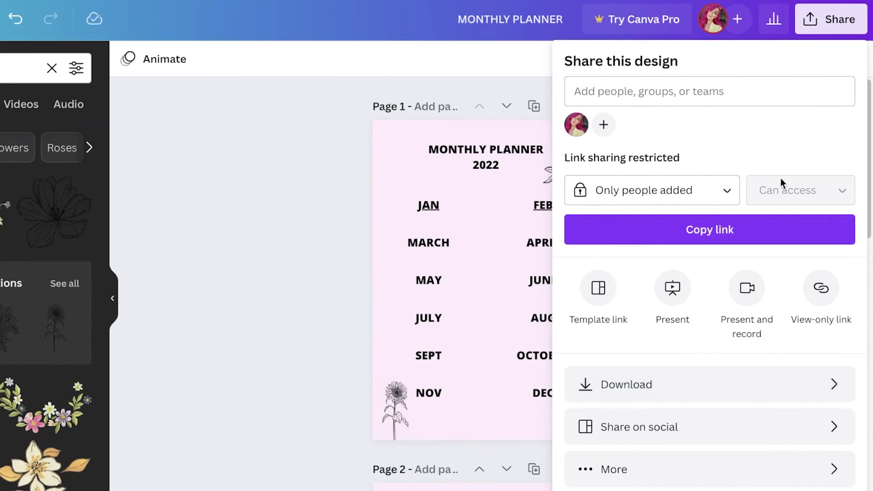
- Copy the planner's view-only link and open it in a new browser tab
click(659, 456)
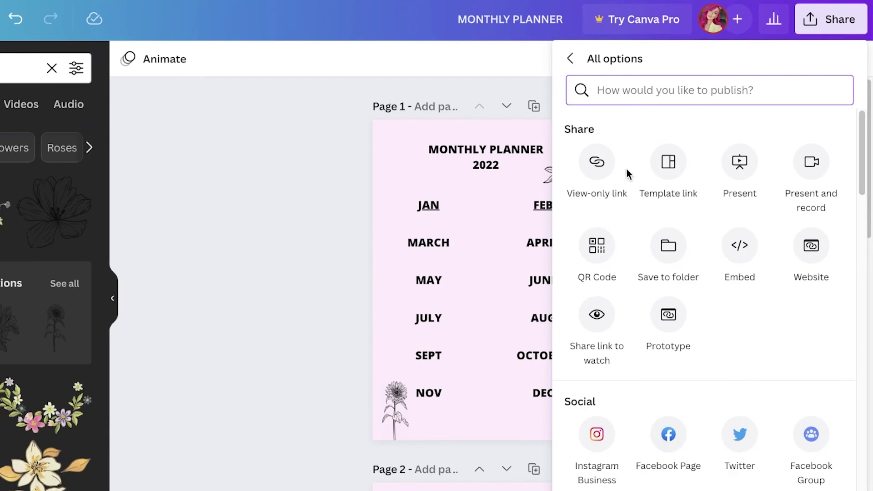
click(593, 165)
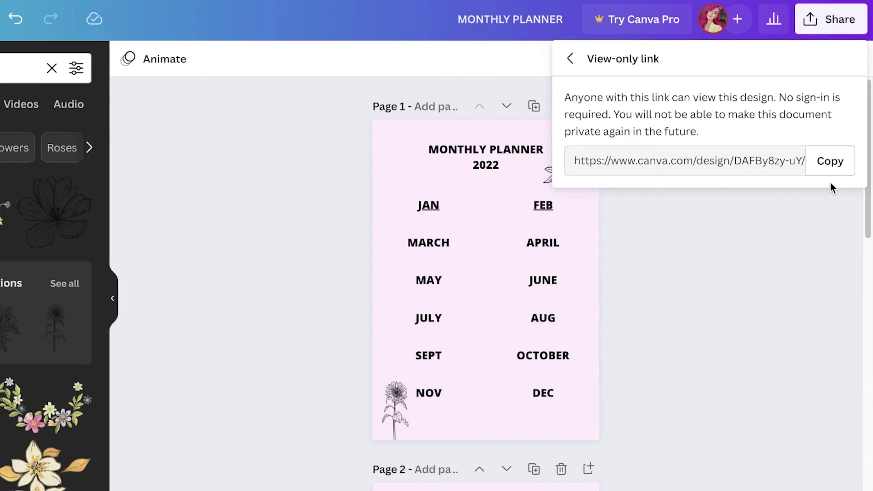
click(668, 163)
right_click(665, 163)
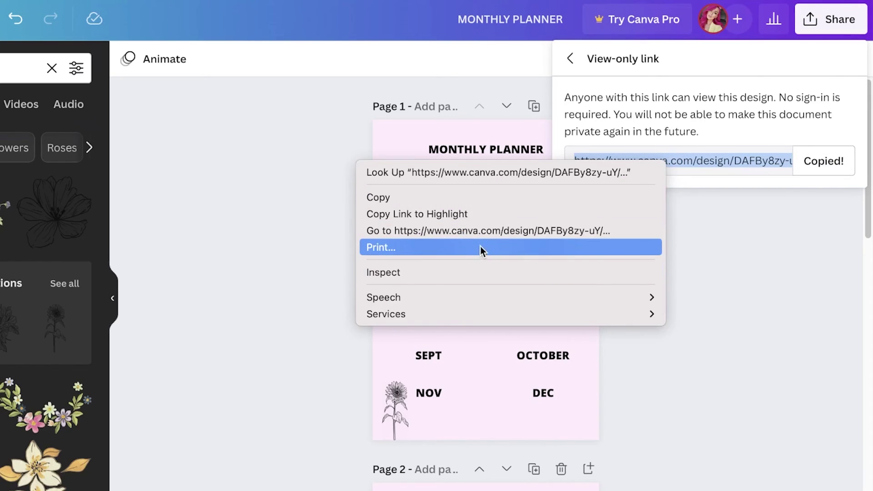
click(451, 197)
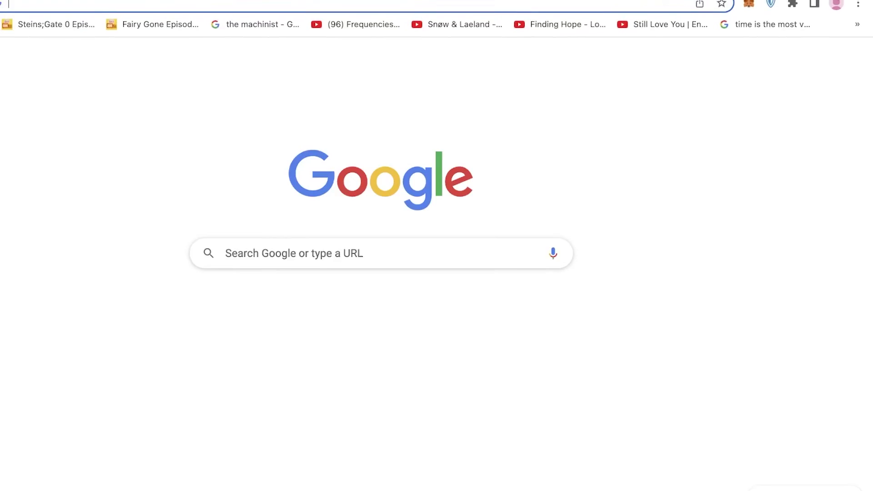
right_click(522, 2)
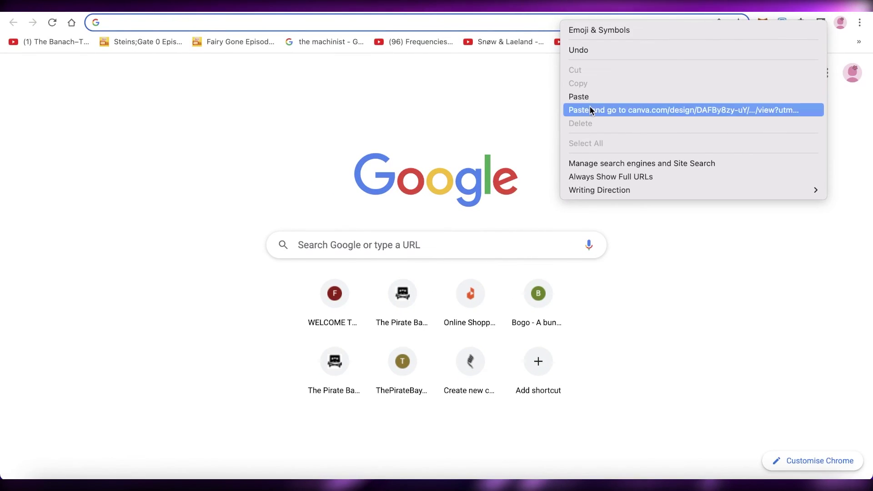
click(554, 100)
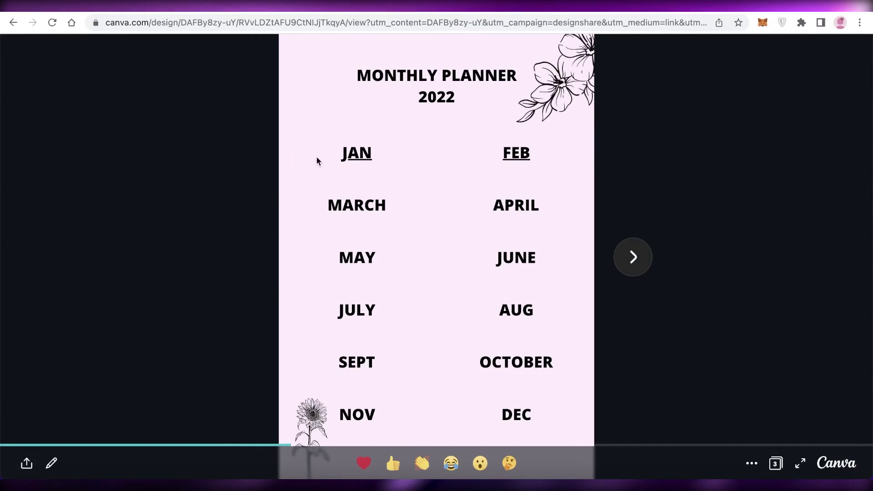
- Test the JAN and FEB links in the shared planner view, returning to the cover page between them
click(360, 154)
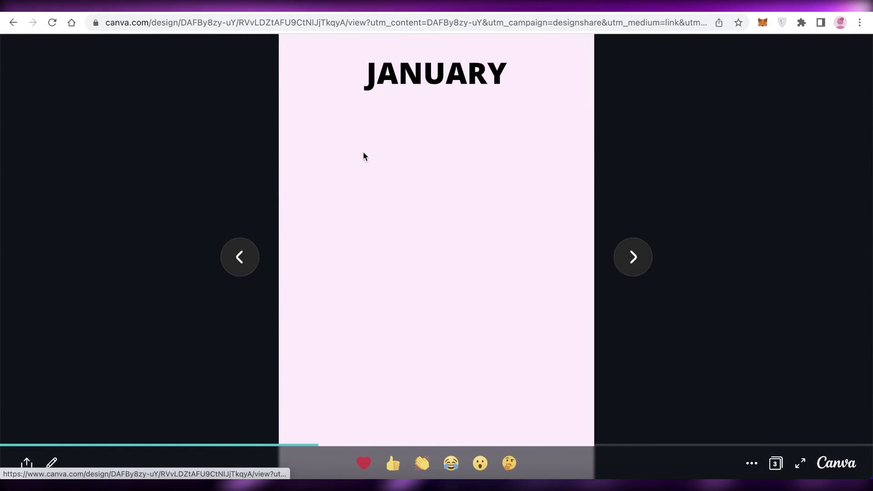
click(238, 256)
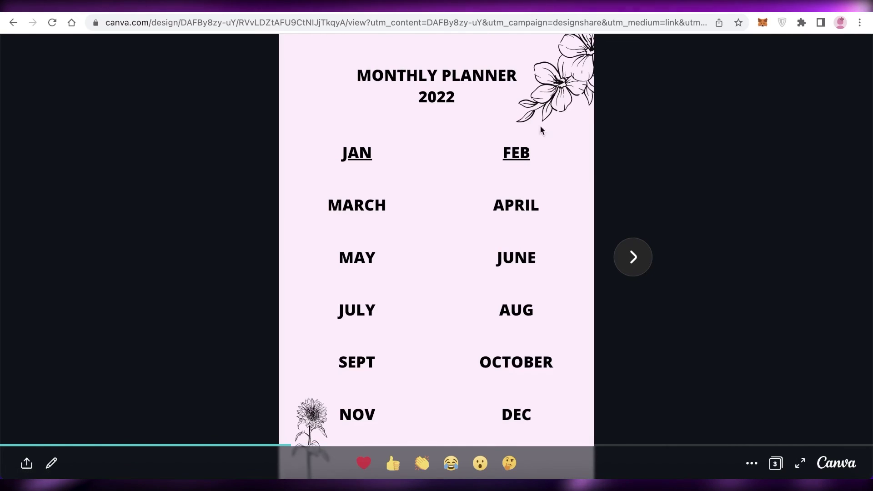
click(521, 153)
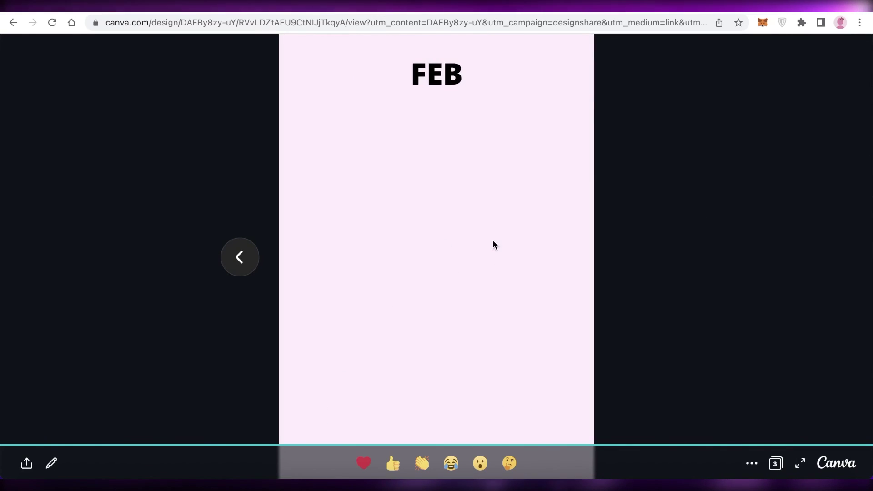